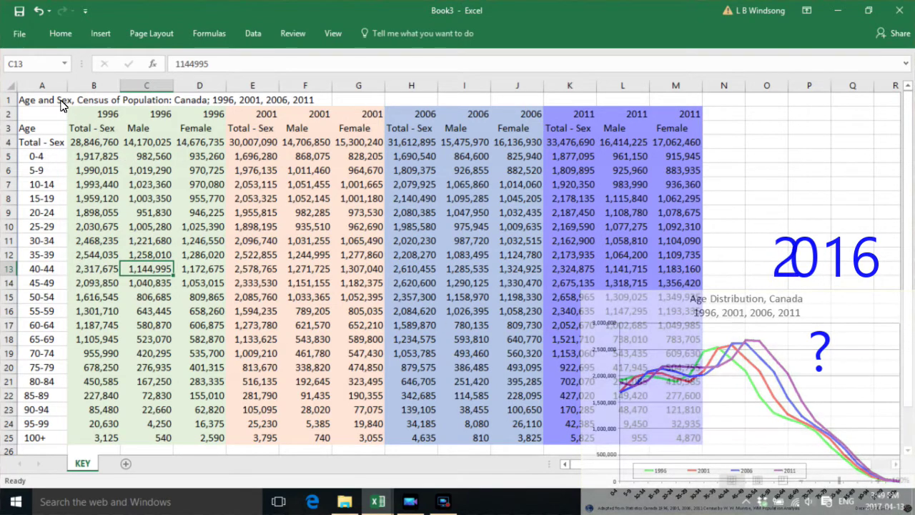
Step: Copy the Age column and the Total - Sex columns for 1996, 2001, 2006 and 2011 from the KEY sheet into a new sheet
left_click(43, 85)
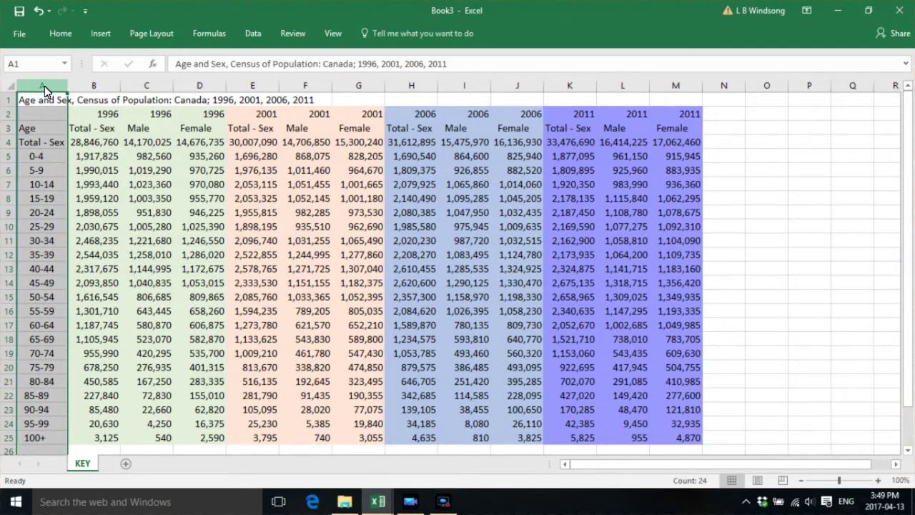
left_click(108, 85, "ctrl")
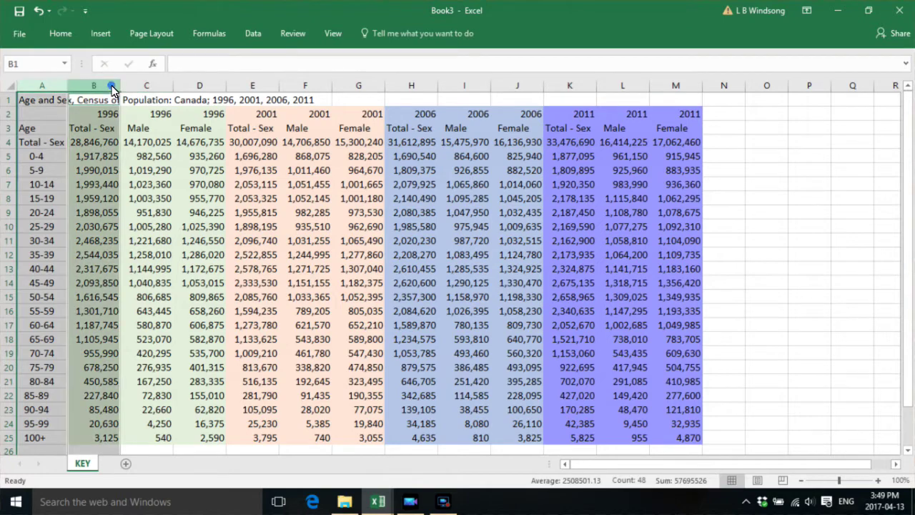
left_click(250, 86, "ctrl")
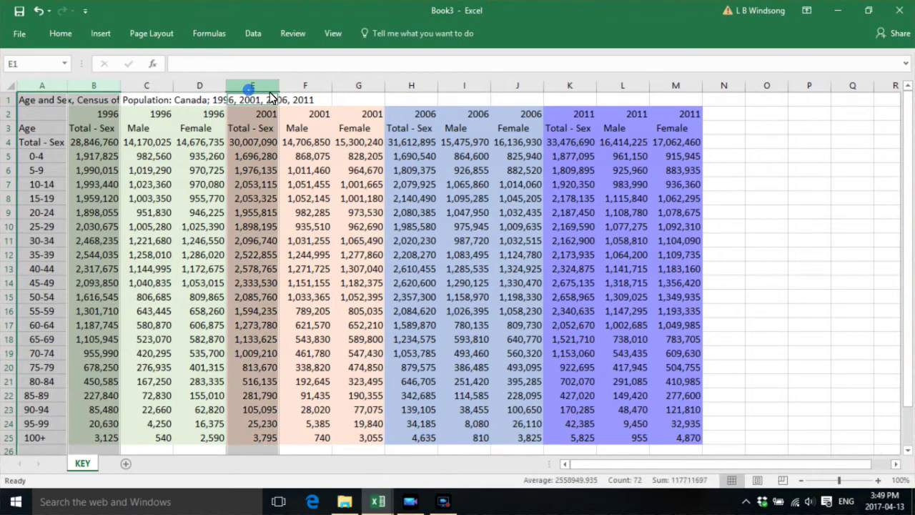
left_click(412, 86, "ctrl")
left_click(570, 86, "ctrl")
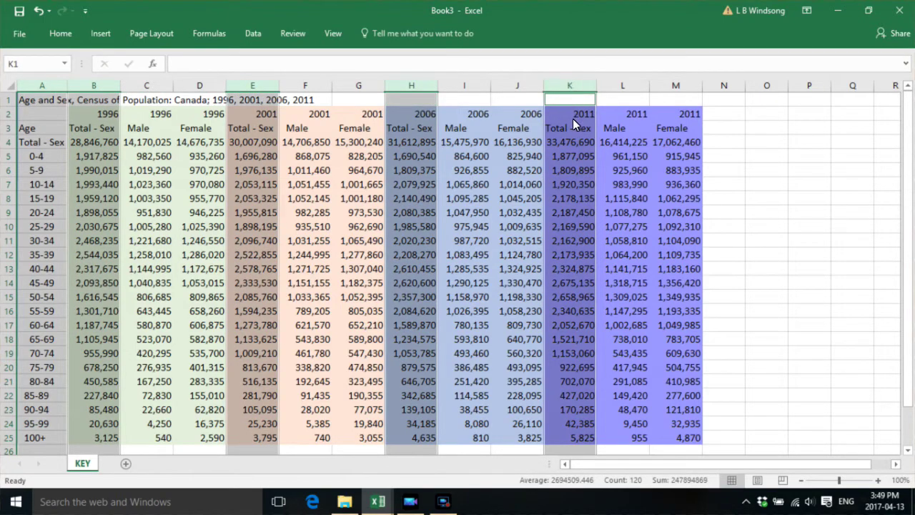
key("ctrl+c")
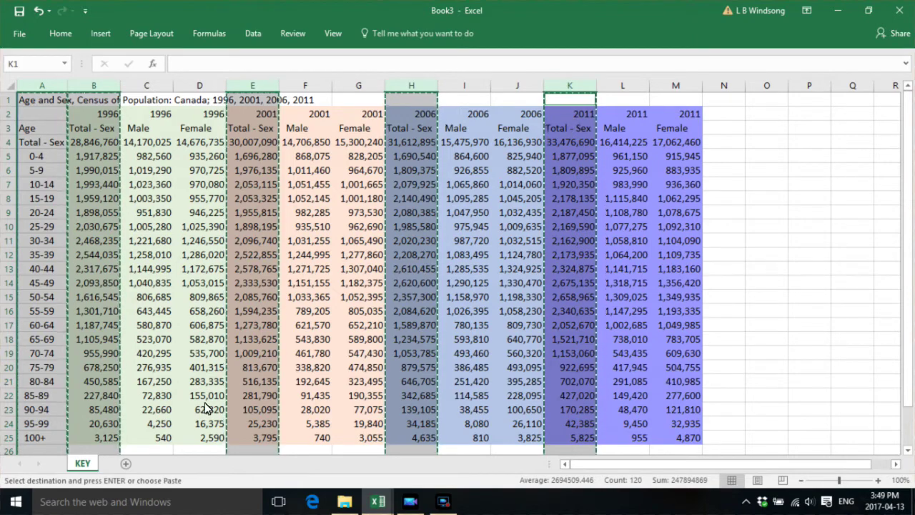
left_click(125, 463)
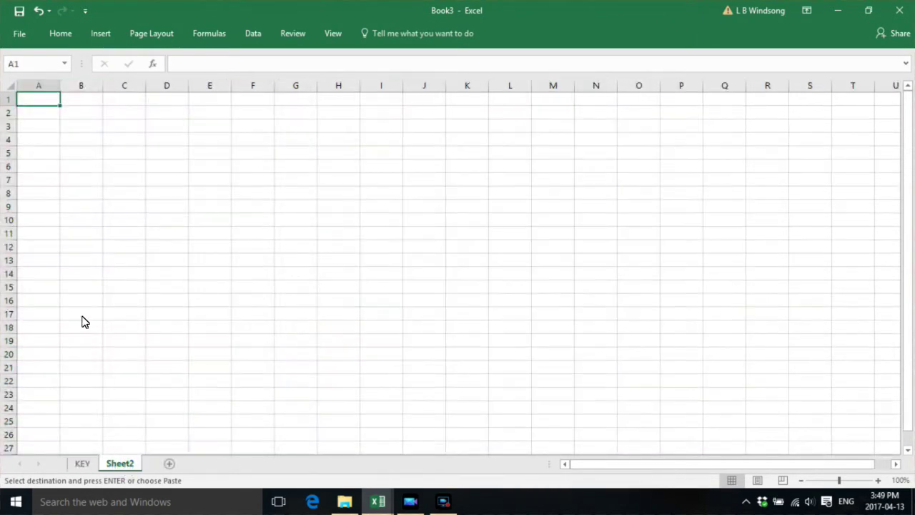
key("ctrl+v")
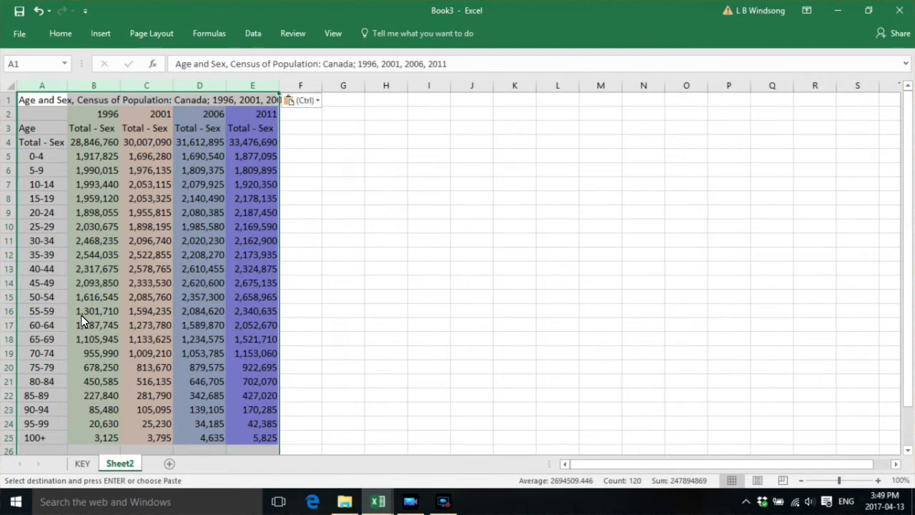
left_click(456, 257)
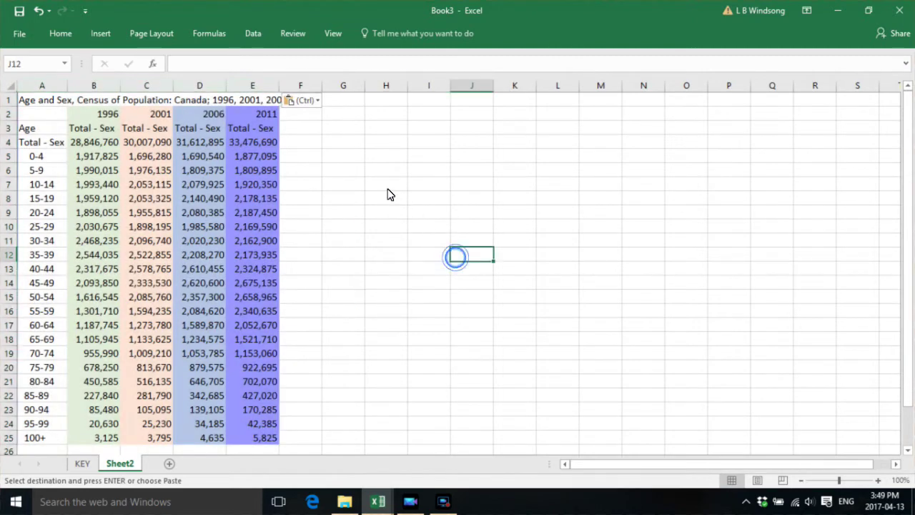
Step: Enter the formula =C6-B5 in G6 to calculate the 1996 to 2001 change for the cohort reaching ages 5-9
left_click(351, 158)
left_click(360, 173)
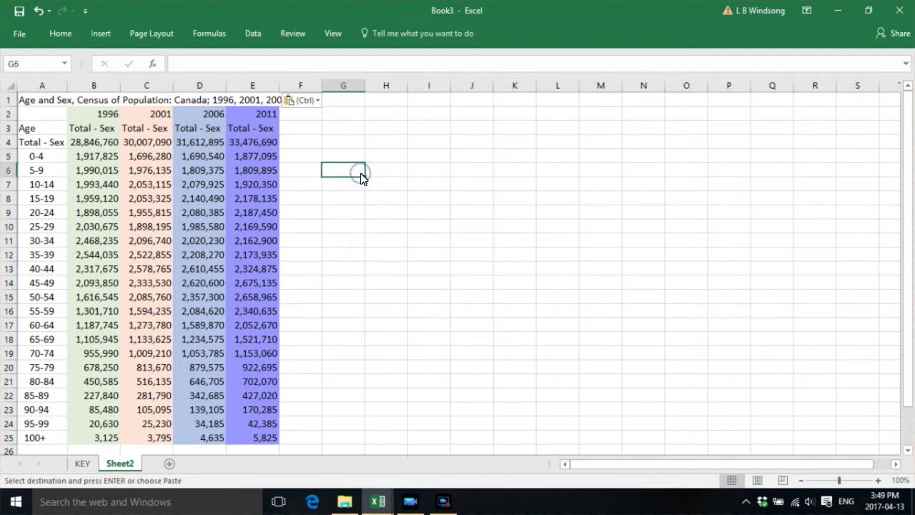
type("=")
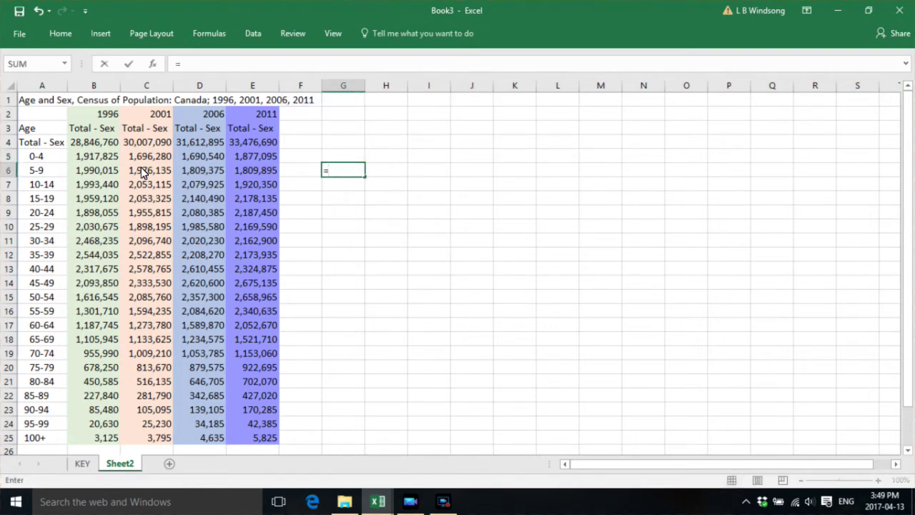
left_click(142, 172)
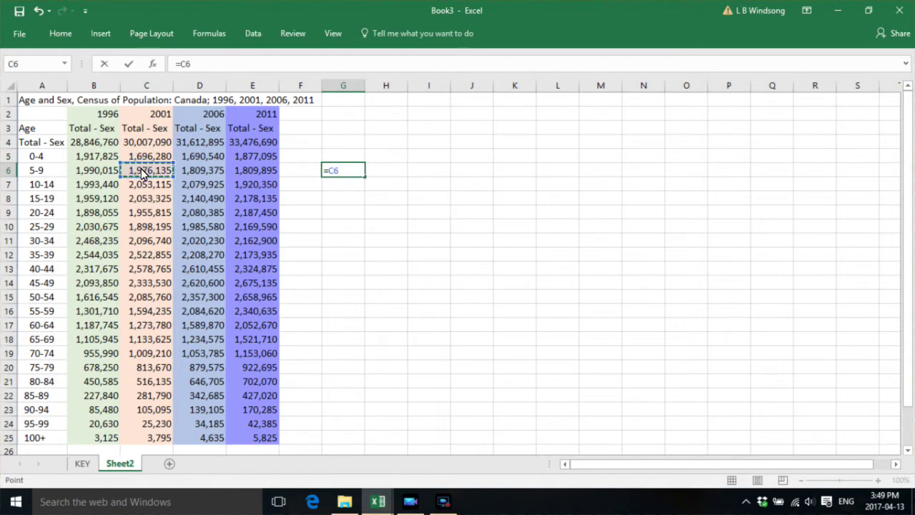
type("-")
left_click(105, 158)
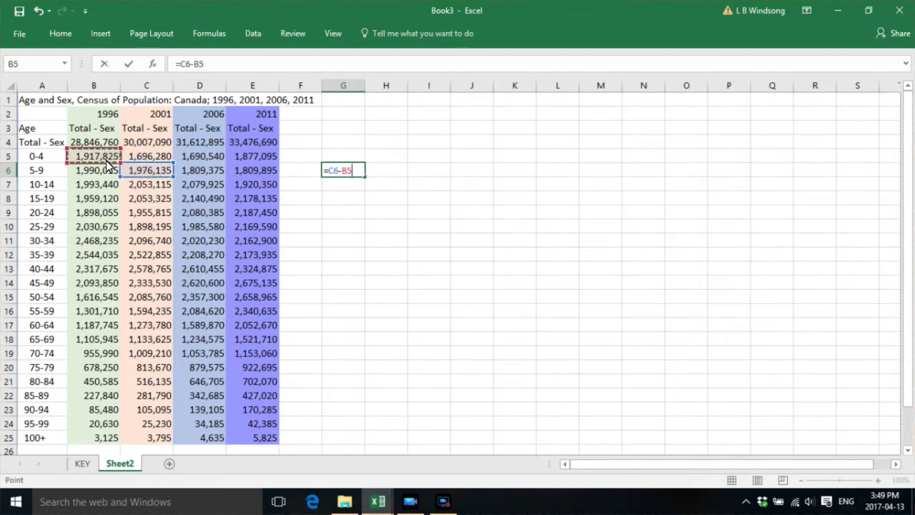
key("Return")
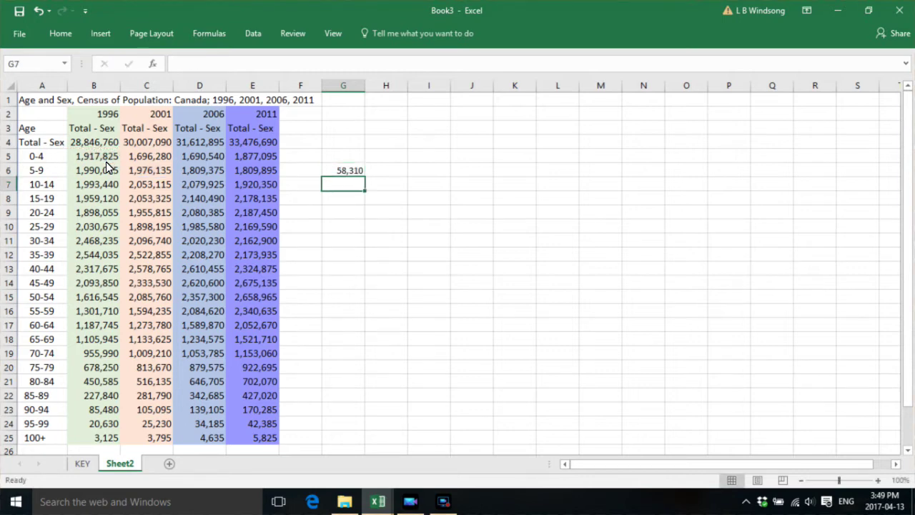
Step: Fill the cohort difference formula from G6 across to column I and down to the 100+ row
left_click(351, 172)
left_click_drag(365, 176, 437, 179)
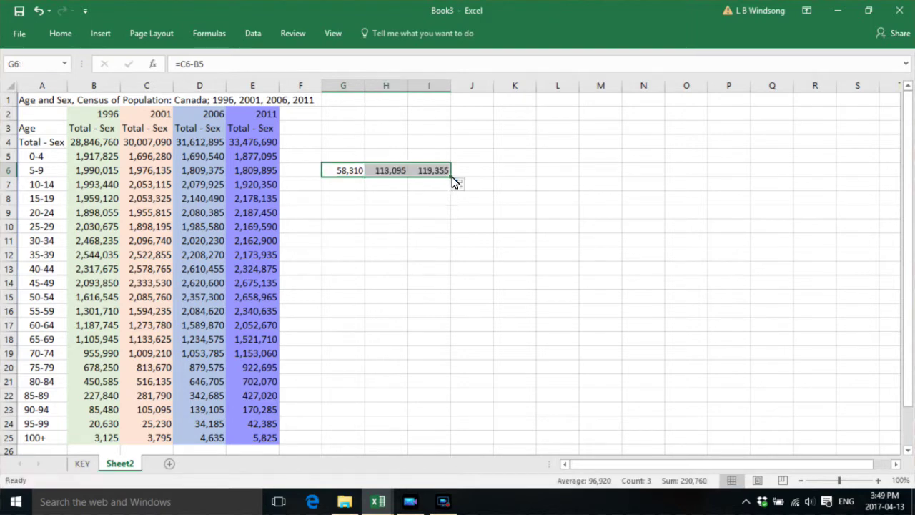
left_click_drag(453, 179, 462, 442)
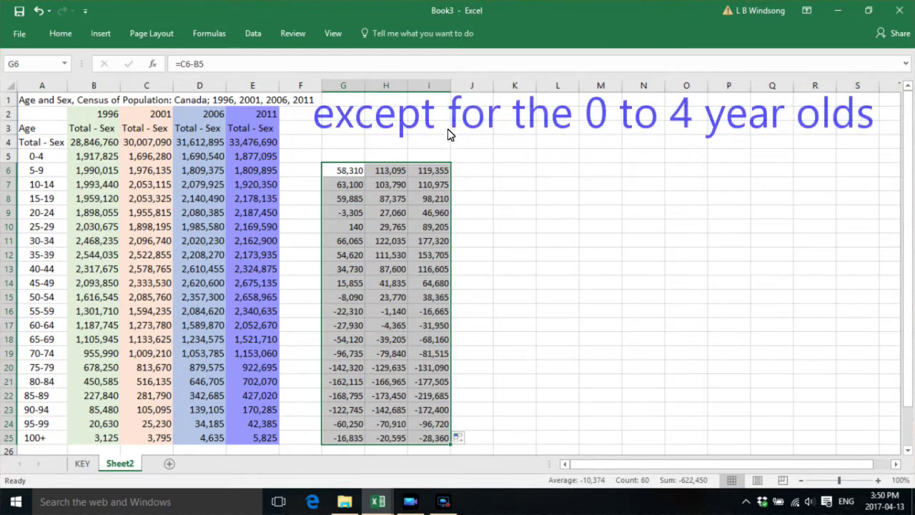
Step: Average the three cohort differences G6:I6 in J6 and fill the formula down to row 25
left_click(465, 177)
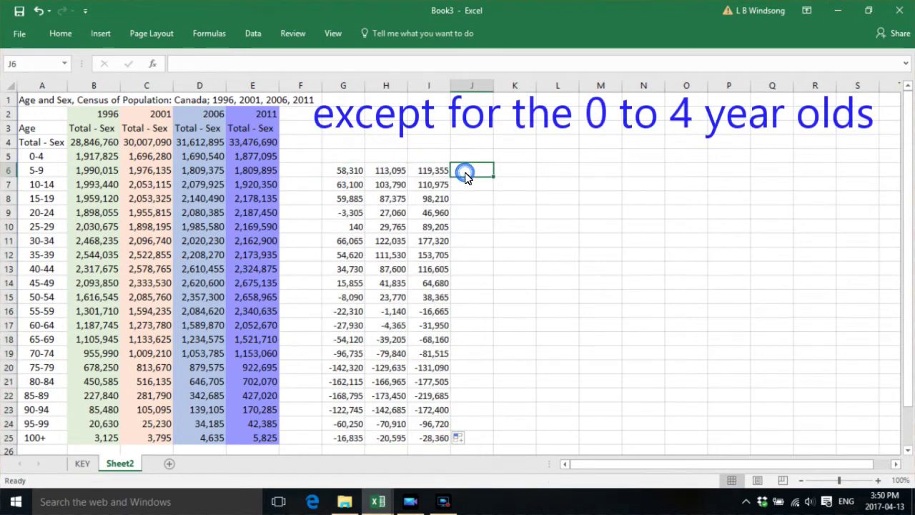
left_click(61, 36)
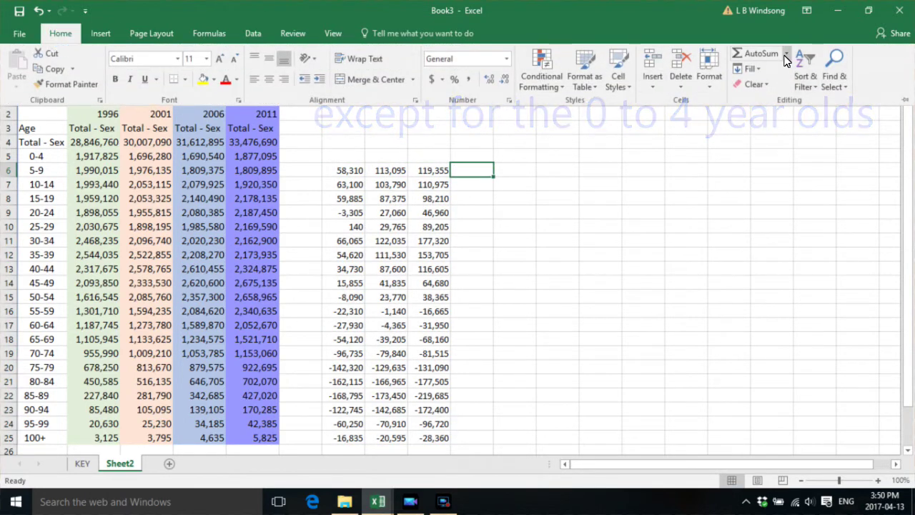
left_click(785, 55)
left_click(775, 86)
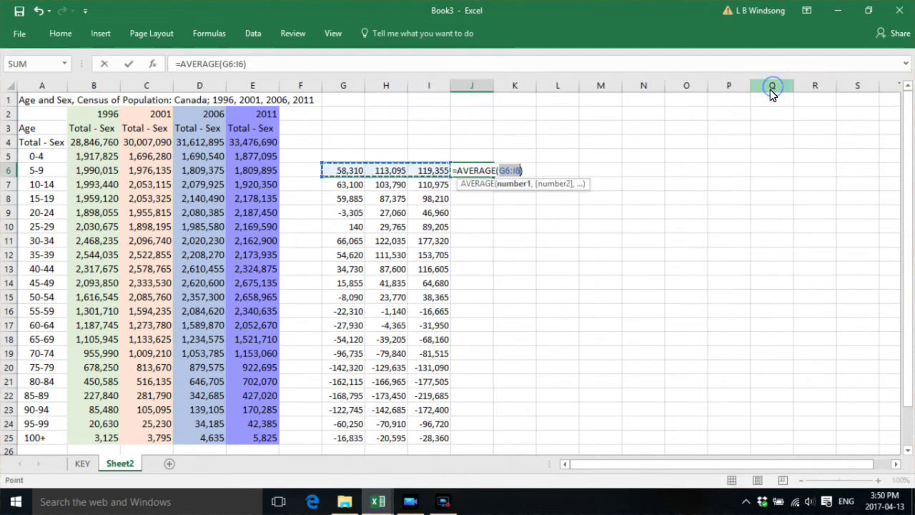
key("Return")
left_click(476, 174)
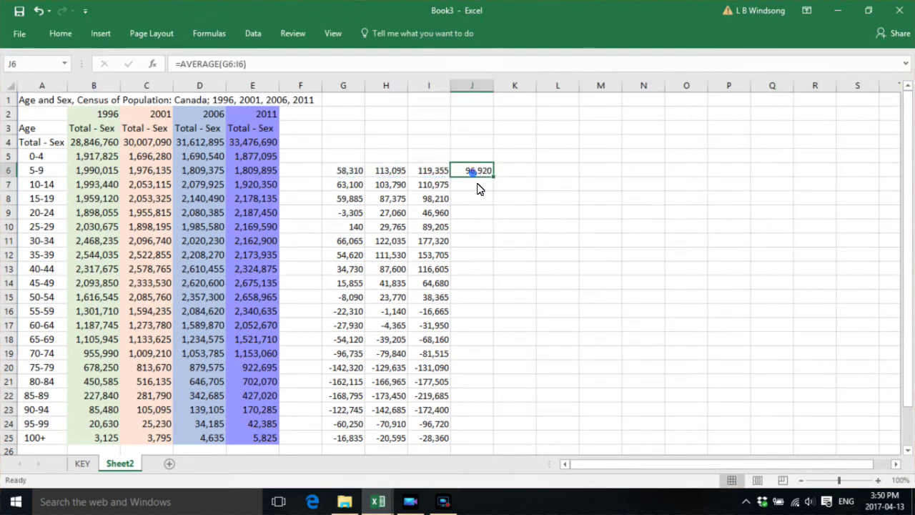
left_click_drag(495, 177, 512, 446)
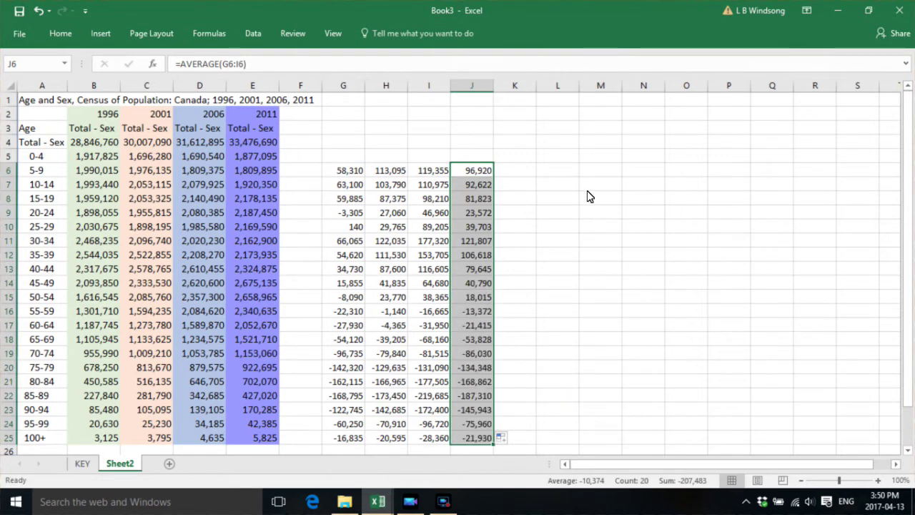
Step: Enter the formula =G6/B5 in L6 to express the first cohort difference as a proportion of its 1996 population
left_click(550, 174)
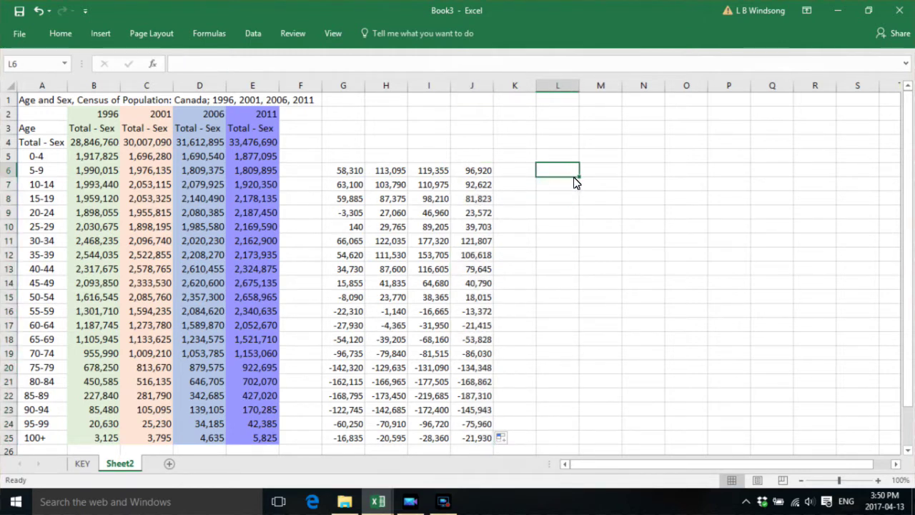
type("=")
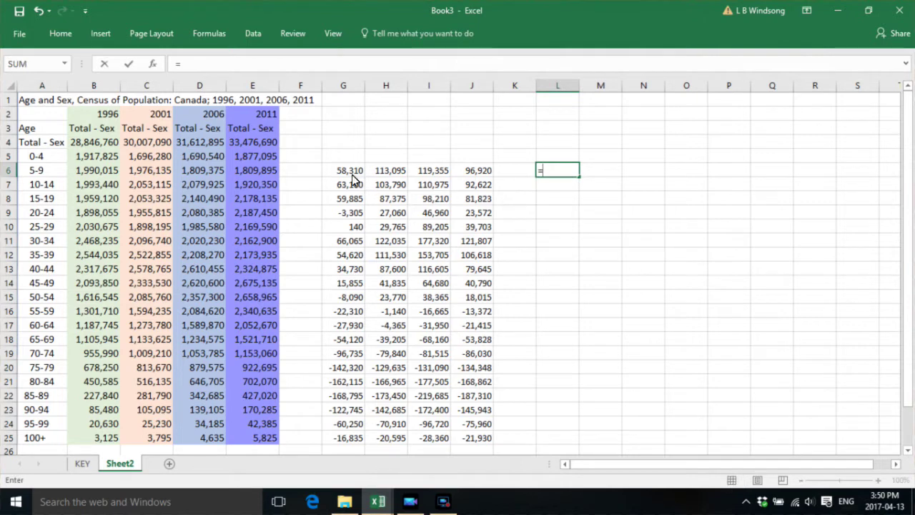
left_click(351, 171)
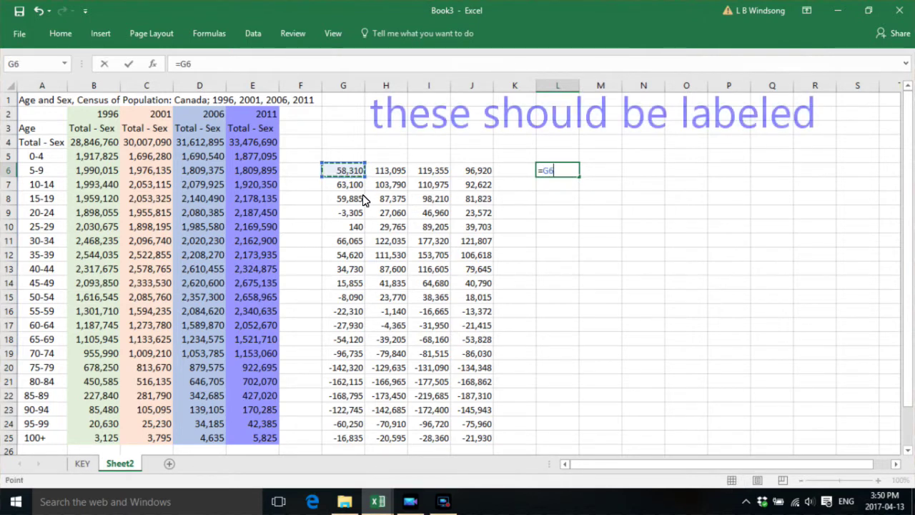
type("/")
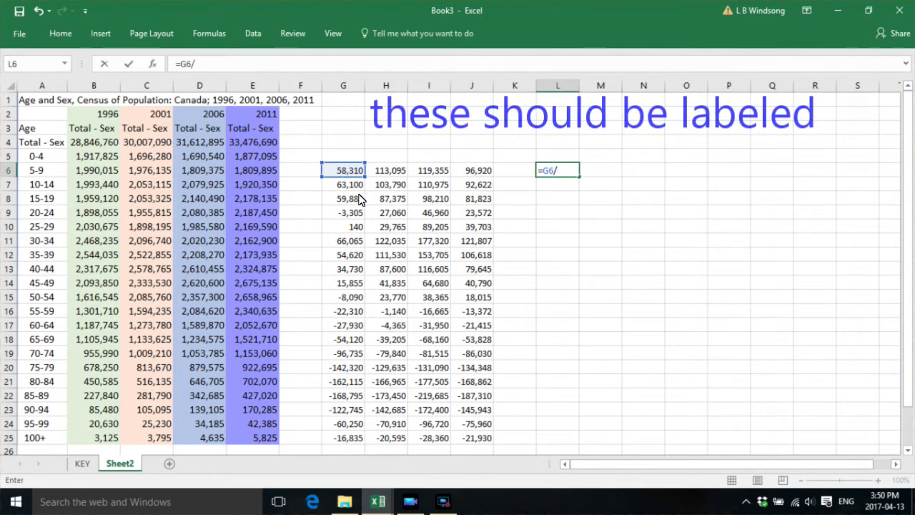
left_click(94, 157)
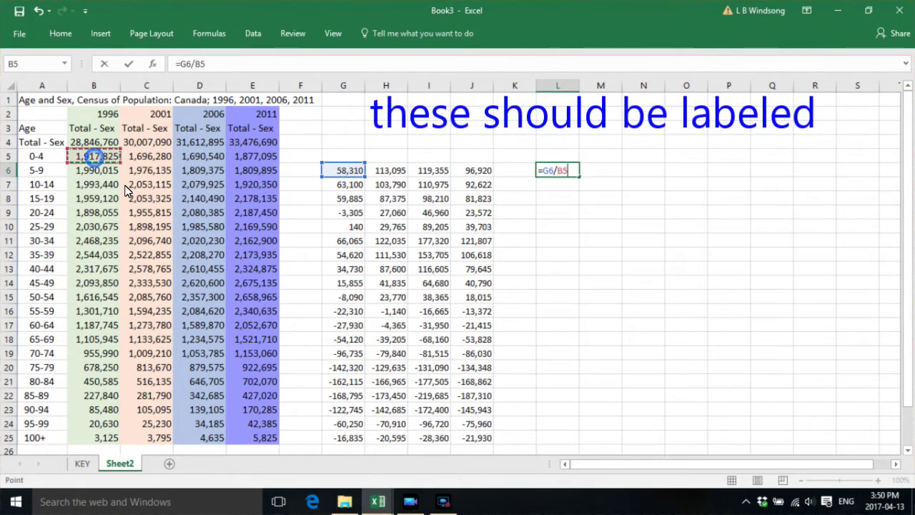
key("Return")
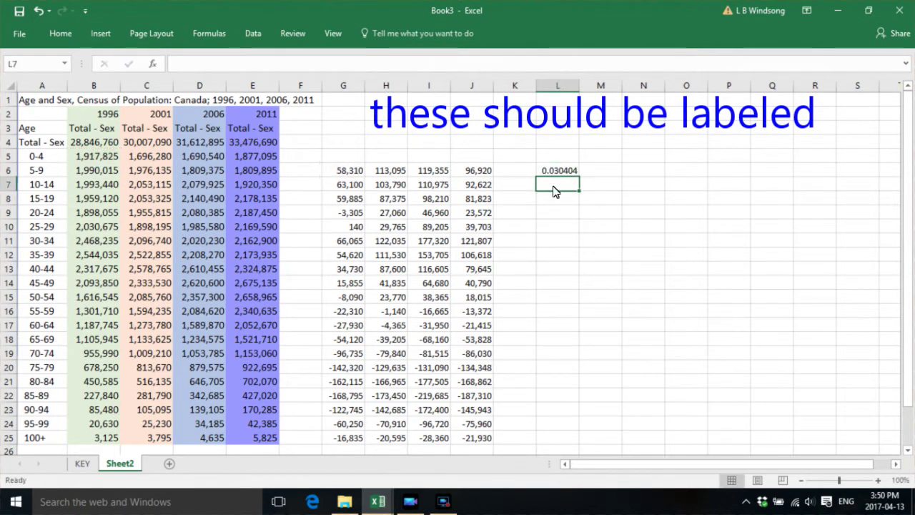
Step: Fill the proportional change formula from L6 across to column N and down to row 25
left_click(560, 172)
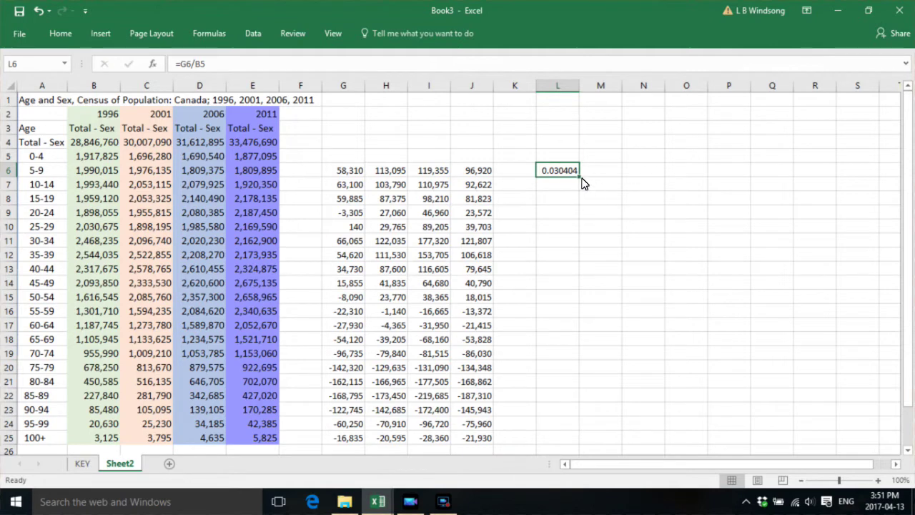
left_click_drag(581, 178, 656, 183)
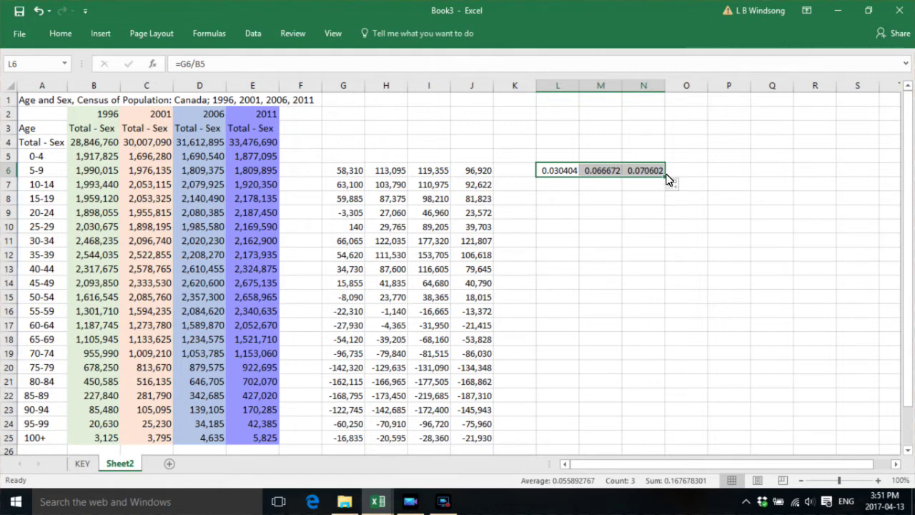
left_click_drag(666, 182, 674, 448)
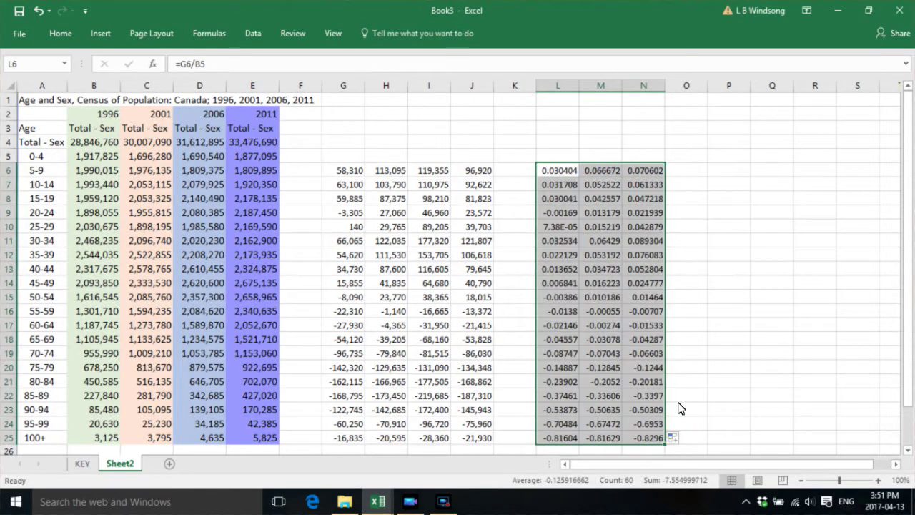
Step: Copy the average formula from J6 into O6 so that it averages the proportional changes in L6:N6
left_click(685, 174)
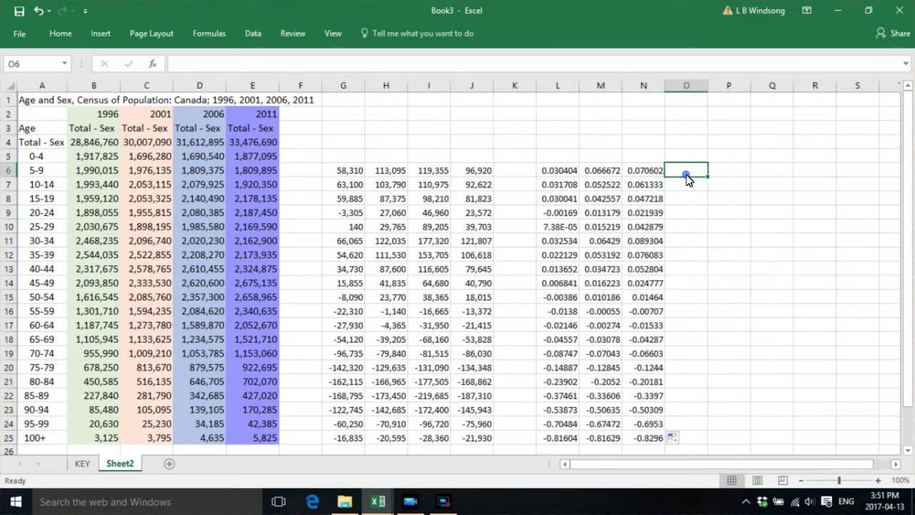
left_click(485, 172)
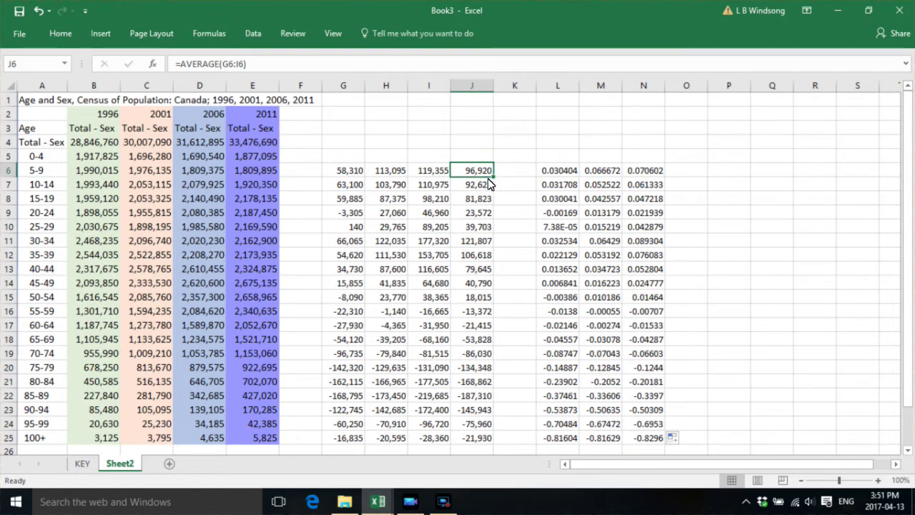
key("ctrl+c")
left_click(689, 175)
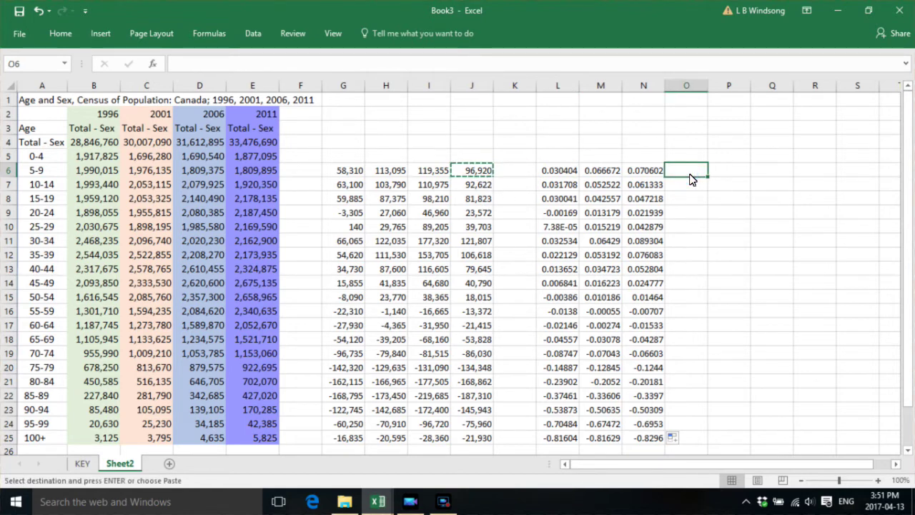
key("ctrl+v")
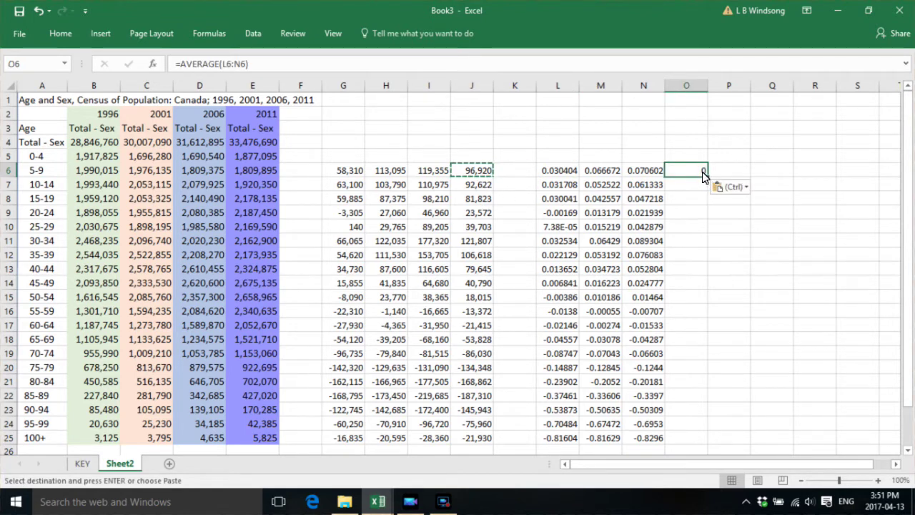
Step: Format O6 as a number with 4 decimal places and fill its average formula down to row 25
right_click(702, 175)
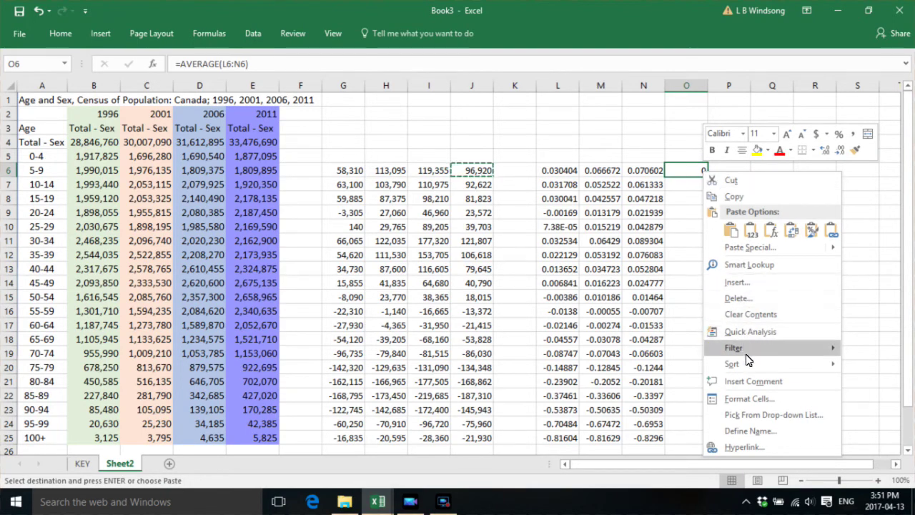
left_click(749, 400)
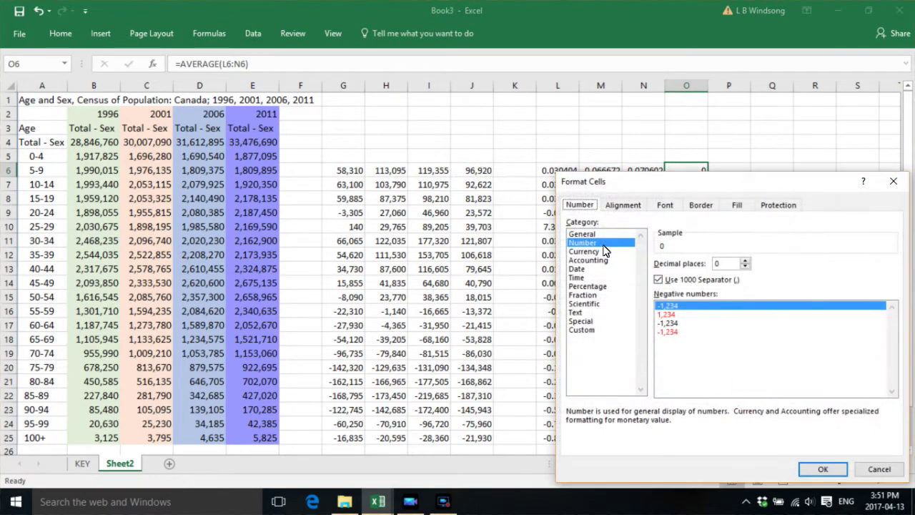
left_click(745, 261)
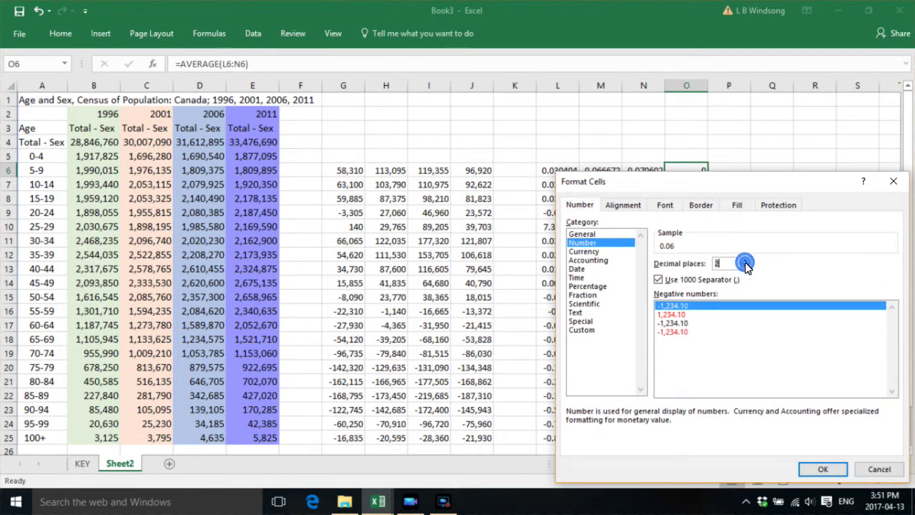
left_click(744, 261)
left_click(745, 261)
left_click(744, 261)
left_click(823, 469)
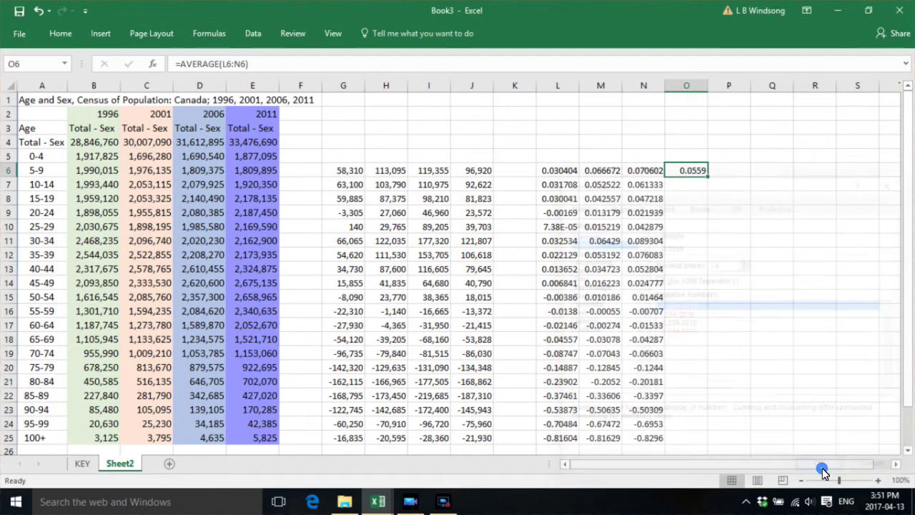
left_click_drag(708, 176, 708, 445)
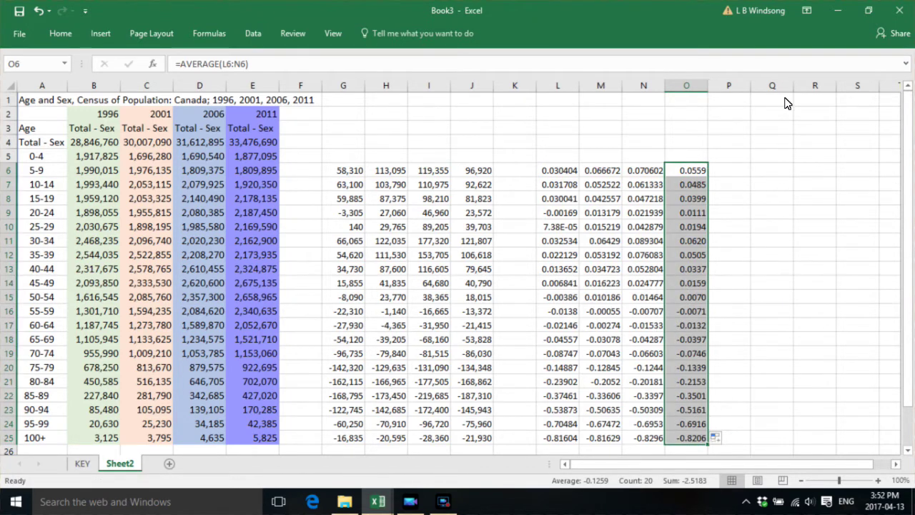
Step: Enter 2016 in Q2 as the heading for the projected population column
left_click(768, 119)
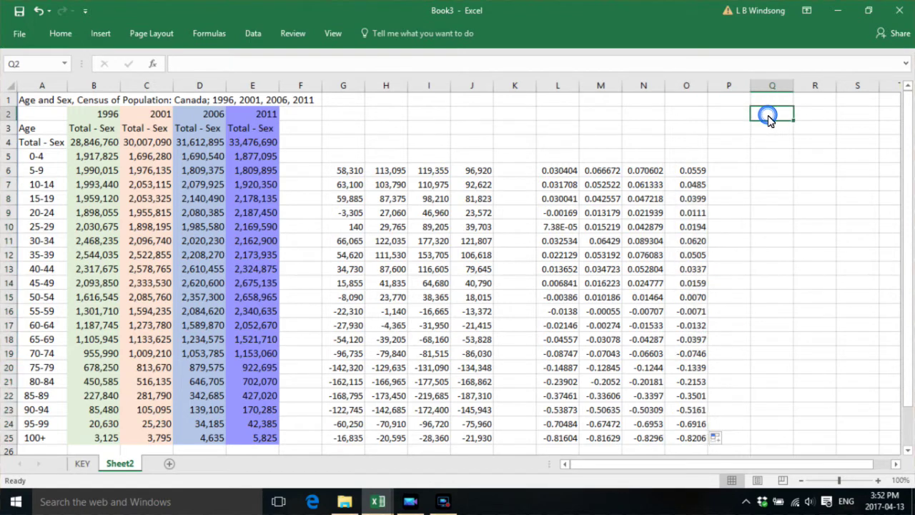
type("2016")
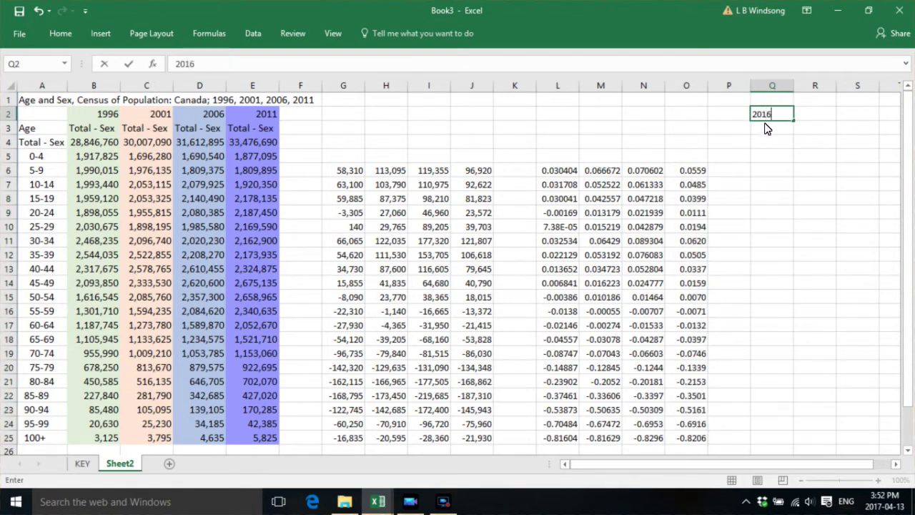
Step: Enter the projection formula =(O6*E5)+E5 in Q6 and fill it down to row 25
left_click(778, 170)
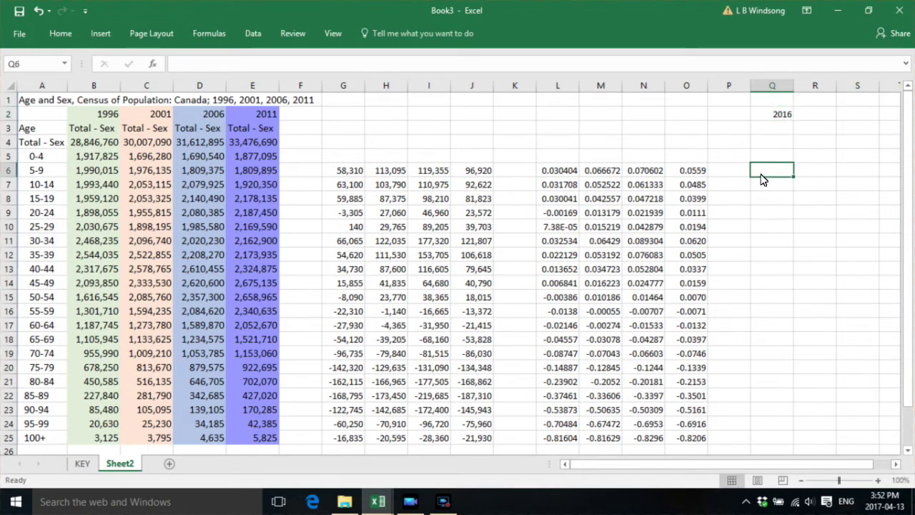
type("=")
left_click(690, 174)
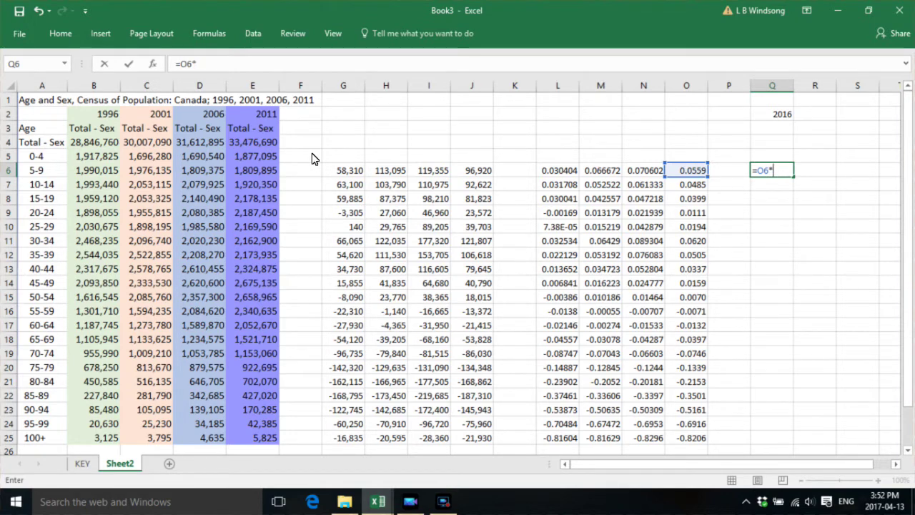
left_click(262, 154)
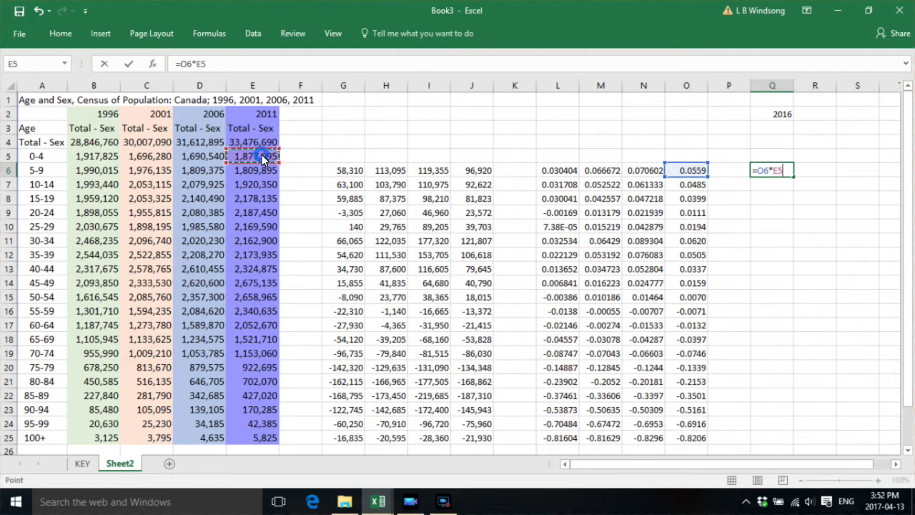
left_click(180, 64)
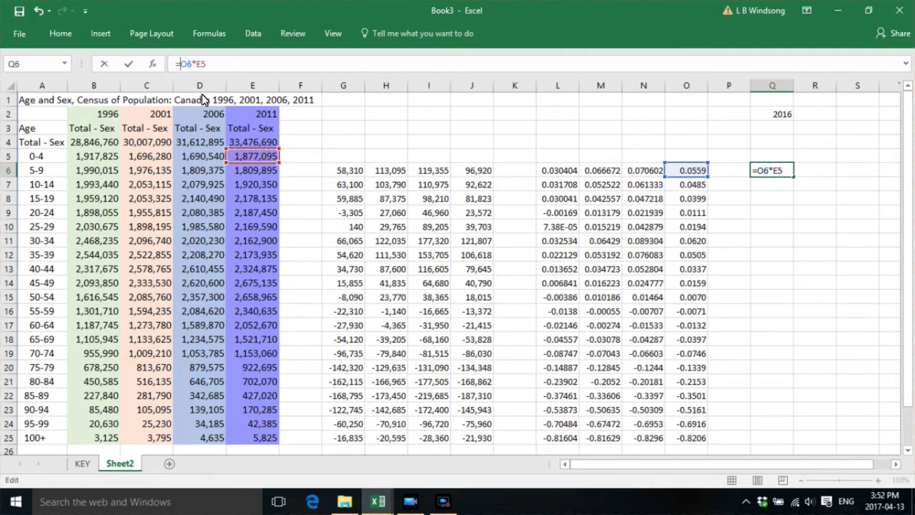
type("(")
left_click(215, 65)
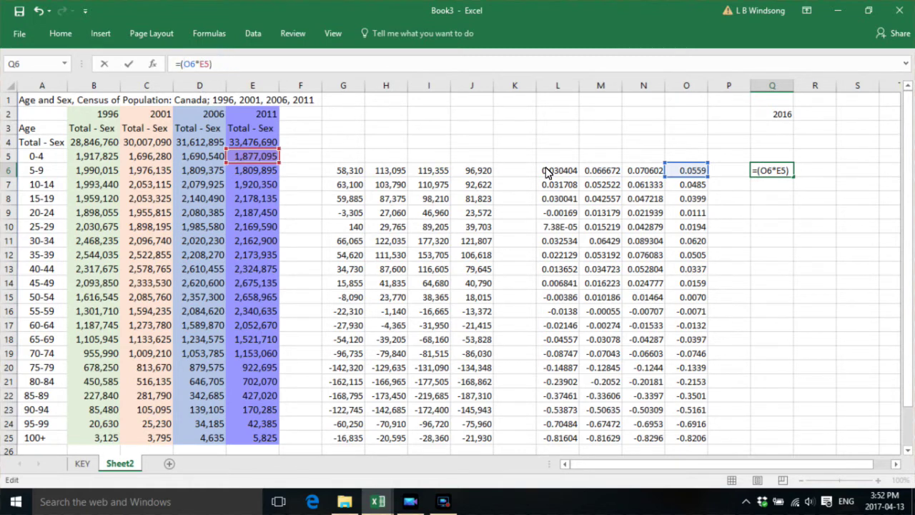
type("+")
left_click(260, 158)
key("Return")
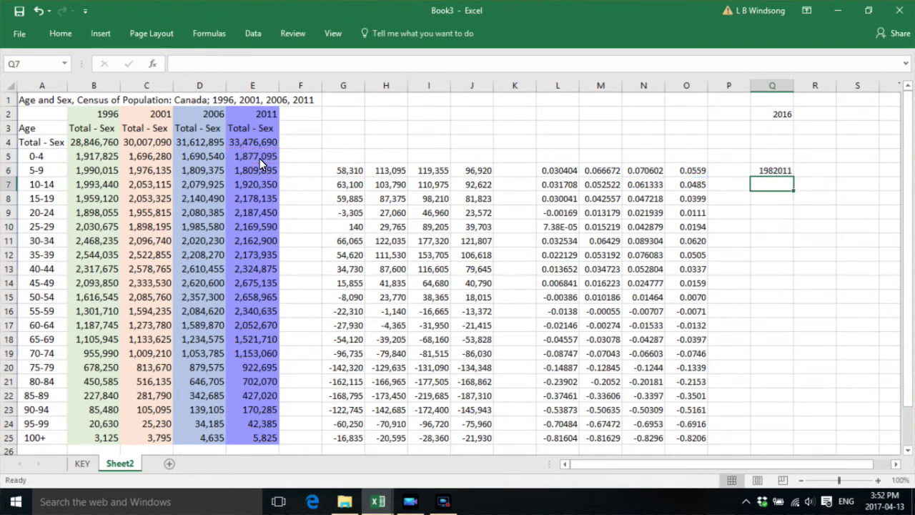
left_click(777, 175)
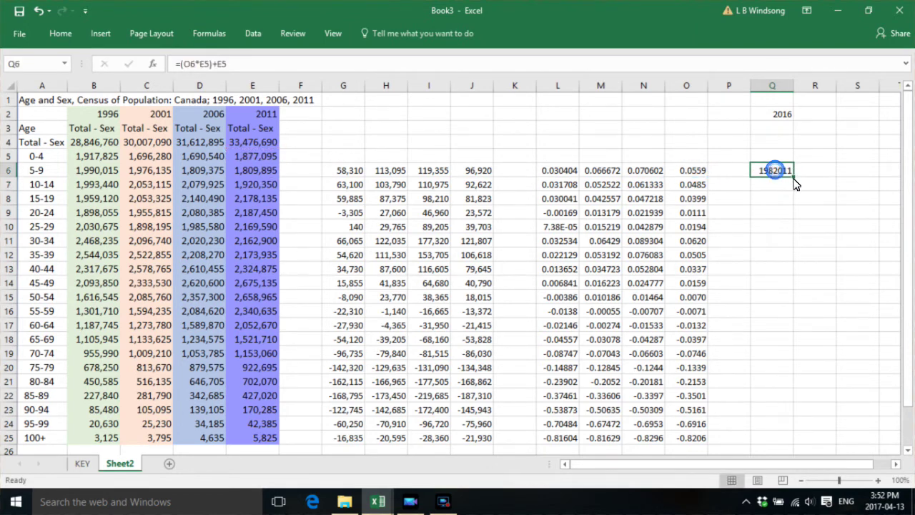
left_click_drag(793, 177, 808, 440)
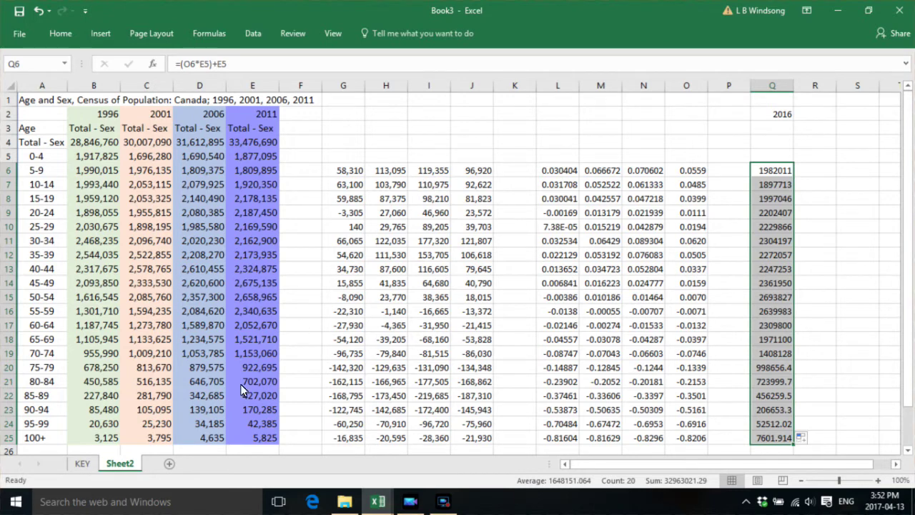
Step: Insert a line chart with markers from the census populations in B5:E25
left_click_drag(261, 444, 99, 156)
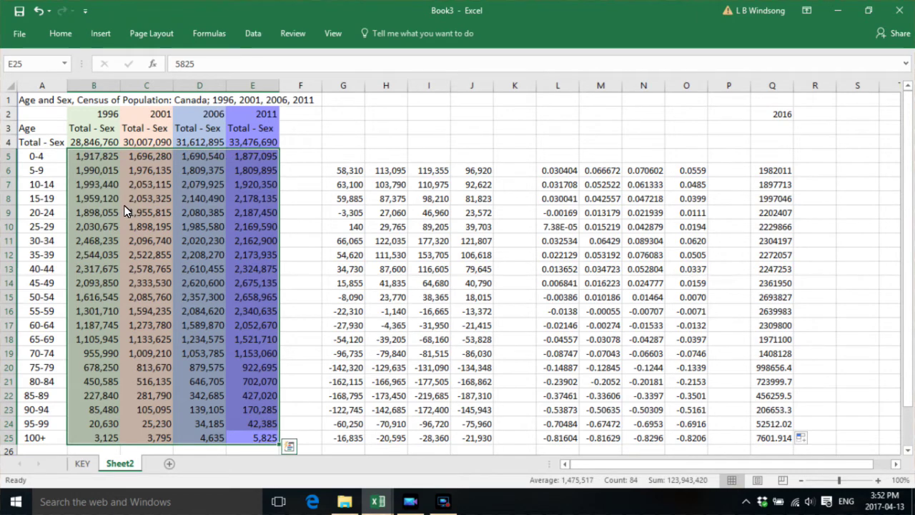
left_click(99, 37)
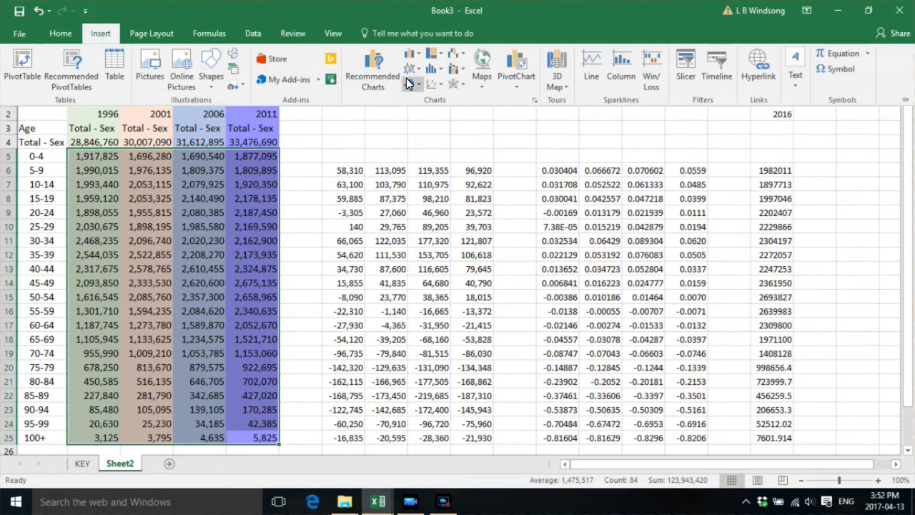
left_click(415, 70)
left_click(529, 120)
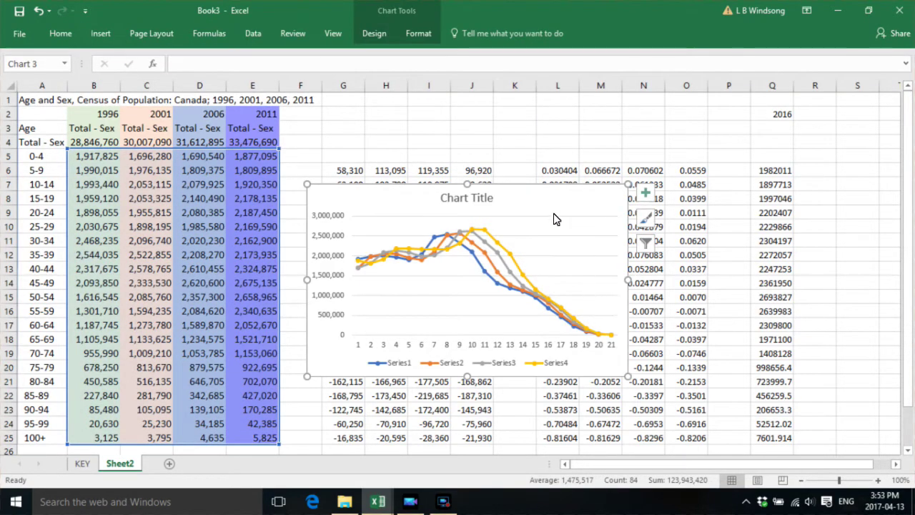
Step: In the chart's data source, name the first two series from the year headings in B2 (1996) and C2 (2001)
right_click(551, 206)
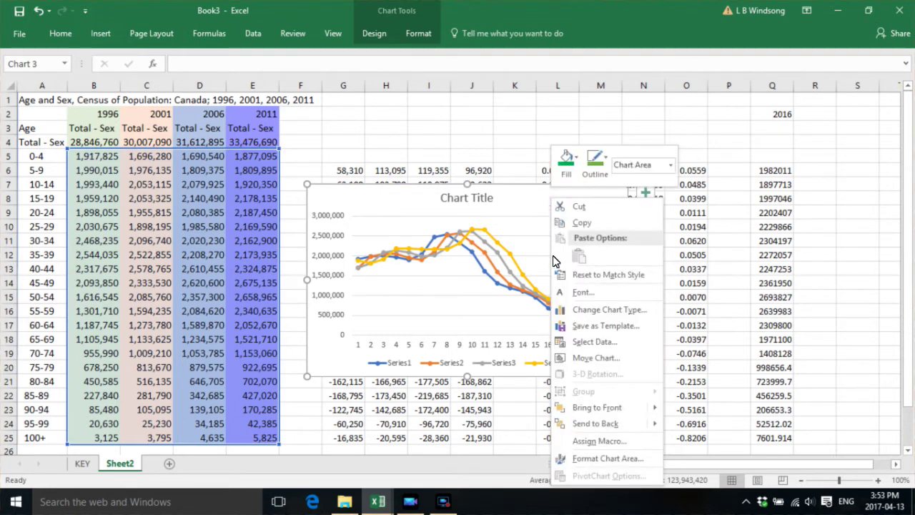
left_click(591, 342)
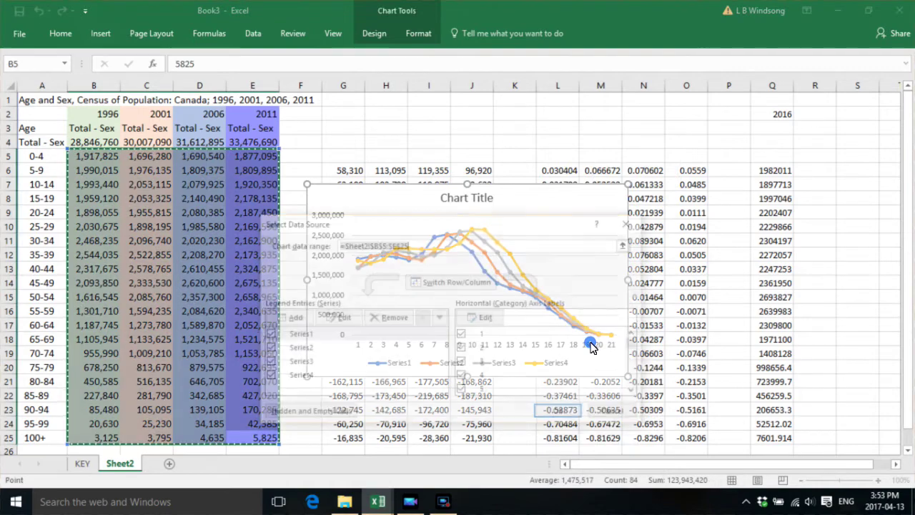
left_click(304, 334)
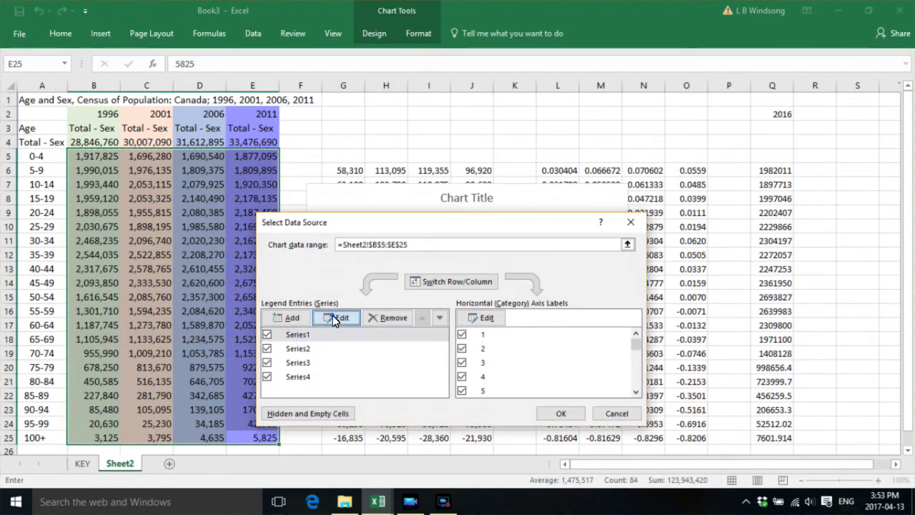
left_click(336, 316)
left_click(107, 114)
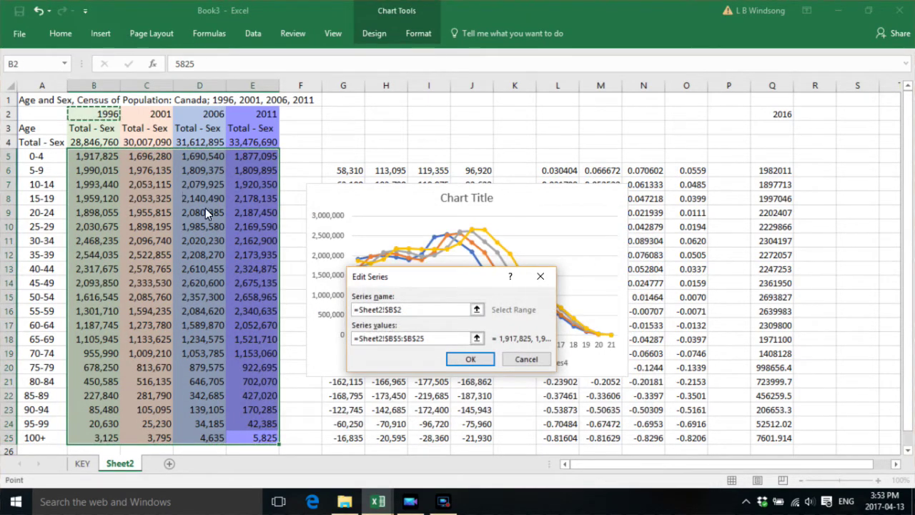
key("Return")
left_click(305, 350)
left_click(336, 316)
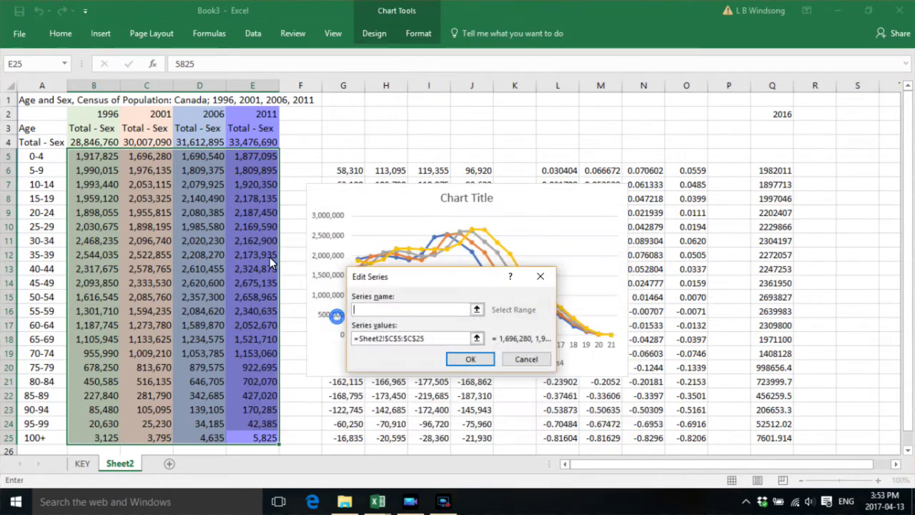
left_click(161, 115)
key("Return")
Step: Name the third and fourth chart series from the year headings in D2 (2006) and E2 (2011)
left_click(336, 364)
left_click(336, 316)
left_click(203, 114)
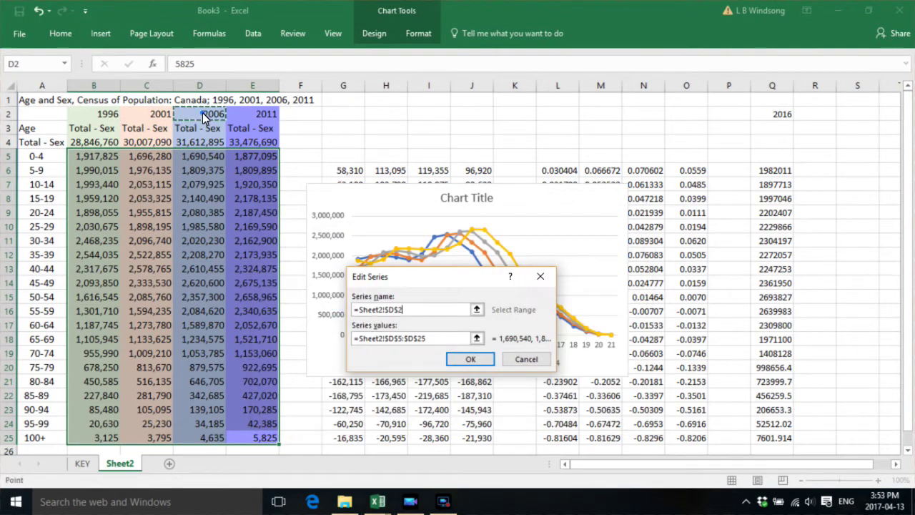
key("Return")
left_click(307, 377)
left_click(336, 316)
left_click(259, 115)
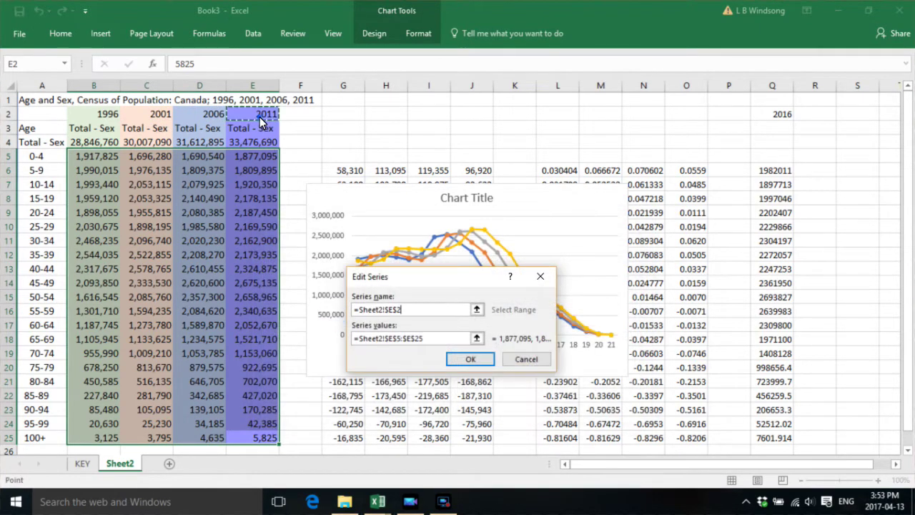
key("Return")
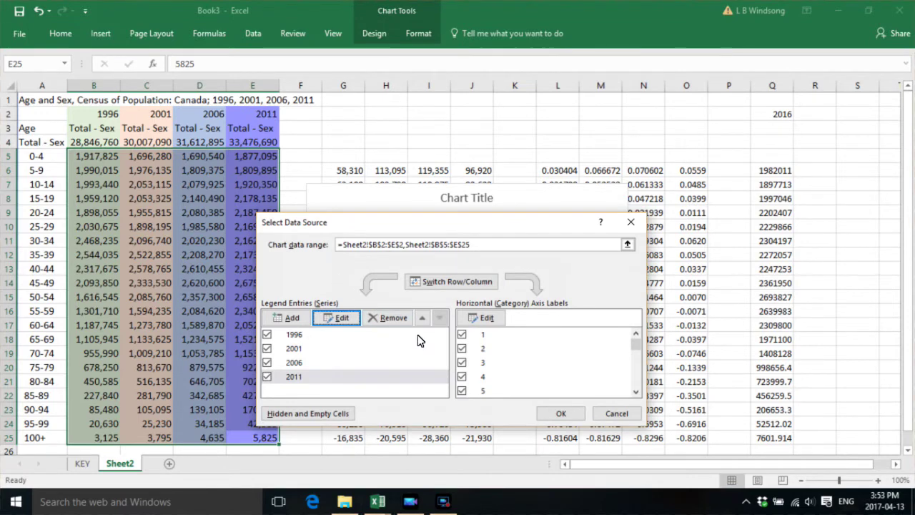
Step: Set the horizontal axis labels to the age groups in A5:A25 and apply the data source changes
left_click(499, 320)
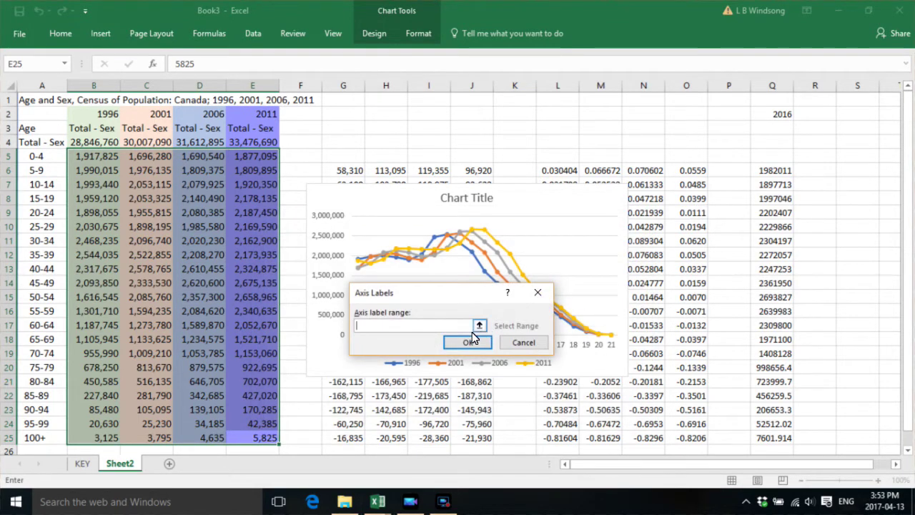
left_click_drag(35, 155, 43, 443)
key("Return")
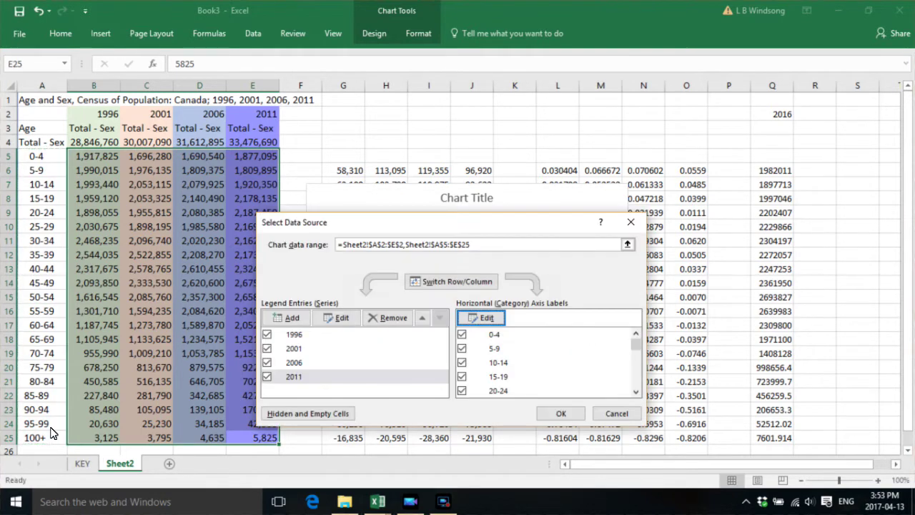
left_click(561, 414)
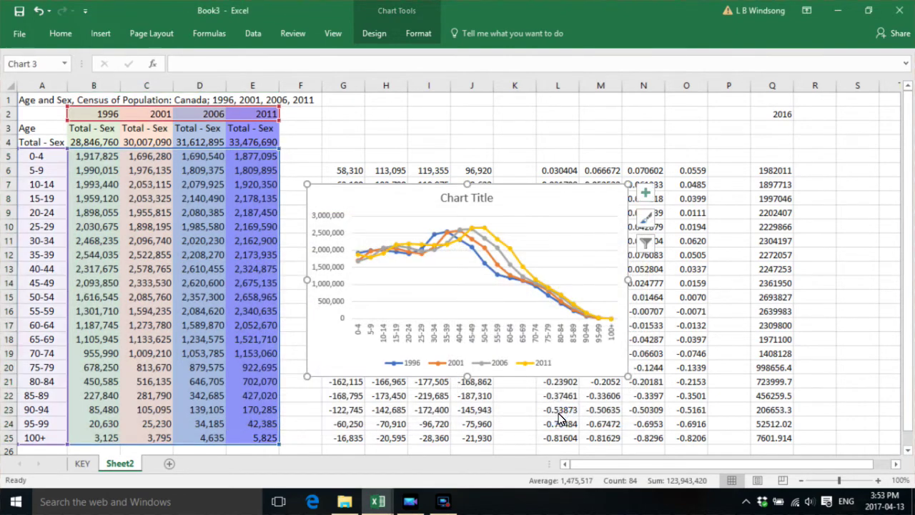
Step: Move the line chart to a new sheet named AD_Chart
right_click(569, 200)
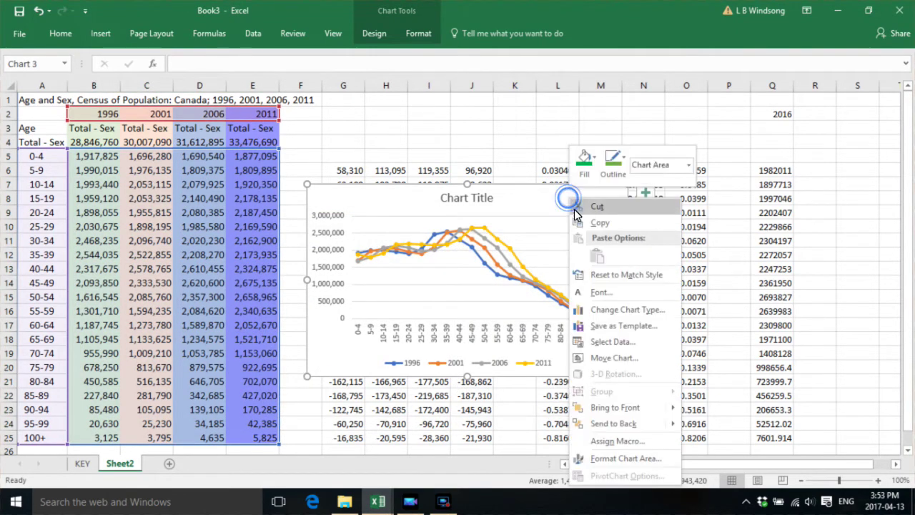
left_click(602, 359)
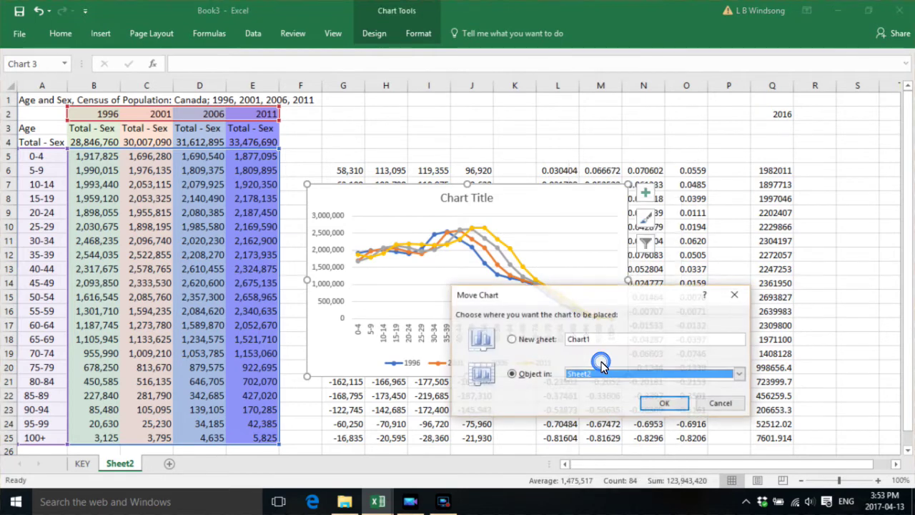
left_click(521, 340)
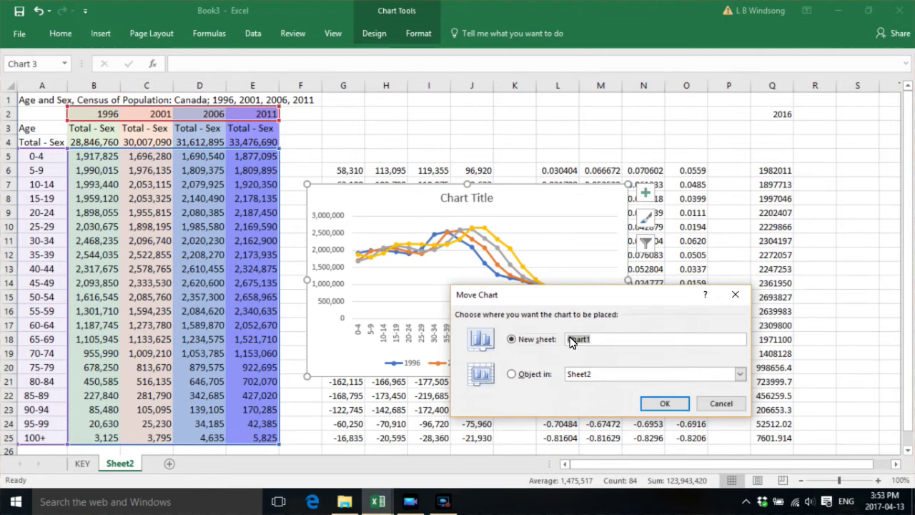
type("P")
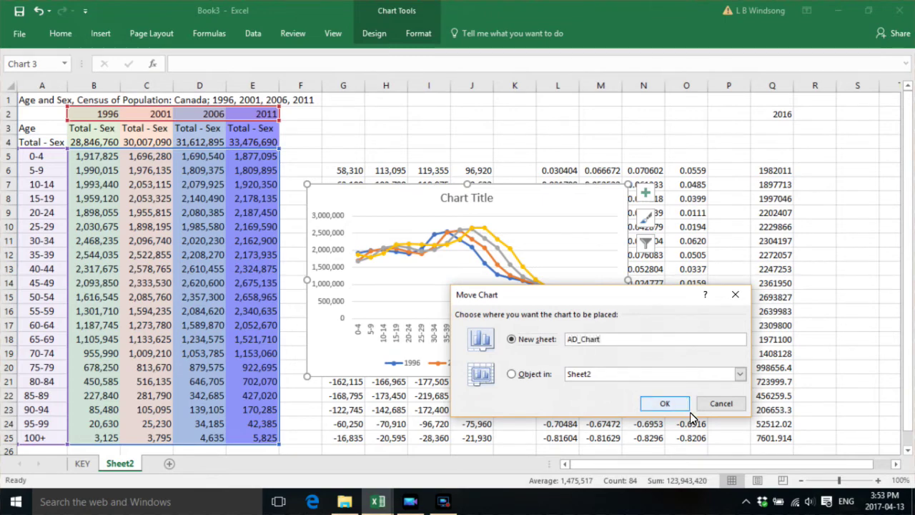
left_click(666, 403)
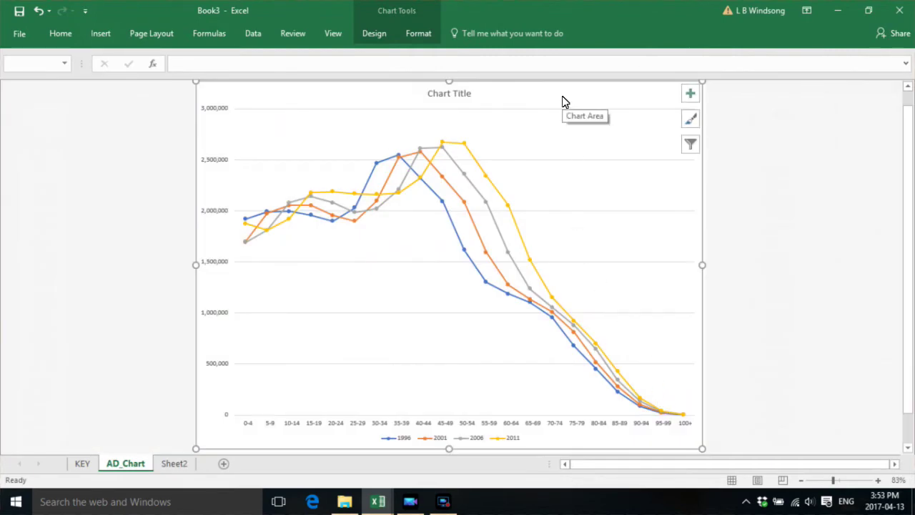
Step: Add a new series to the AD_Chart line chart, named from the 2016 heading in Sheet2 cell Q2
right_click(212, 394)
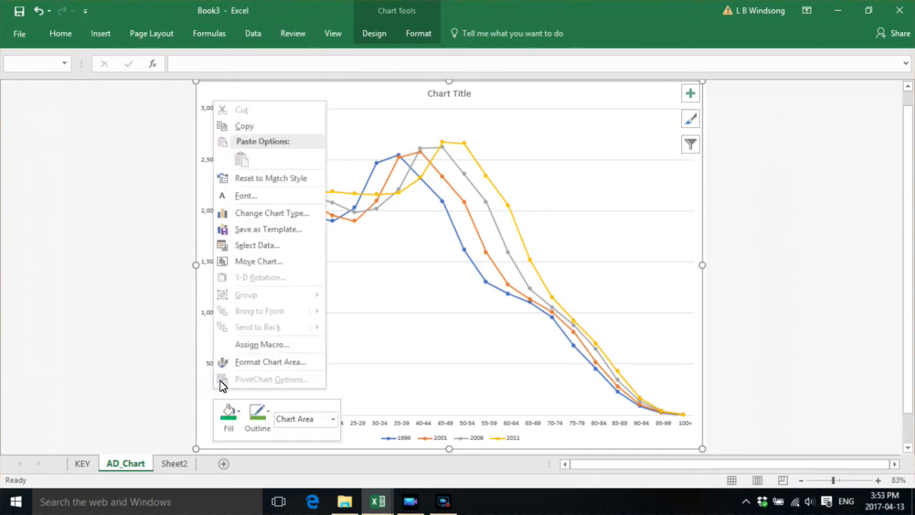
left_click(243, 245)
left_click(290, 317)
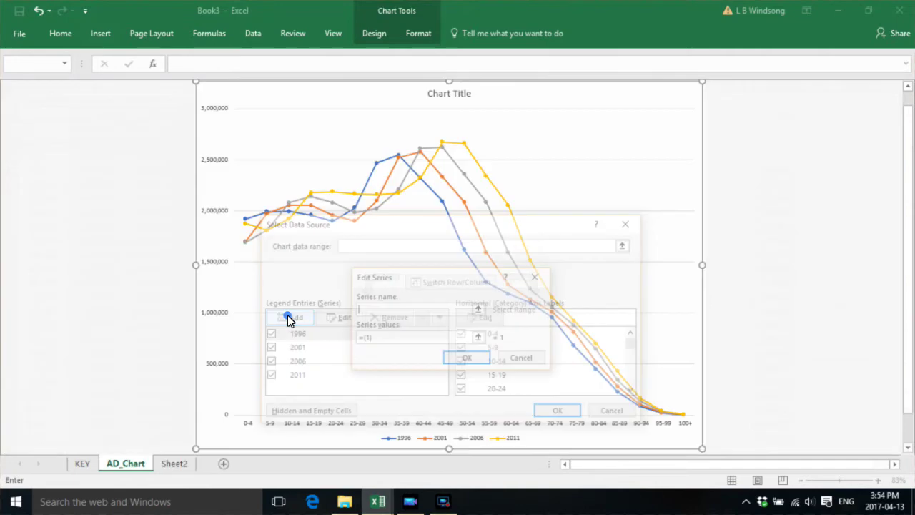
left_click(480, 312)
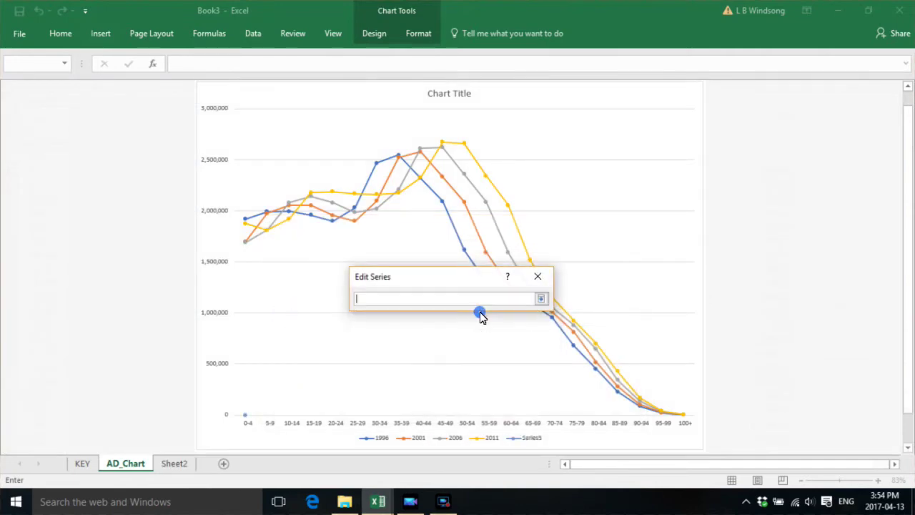
left_click(88, 463)
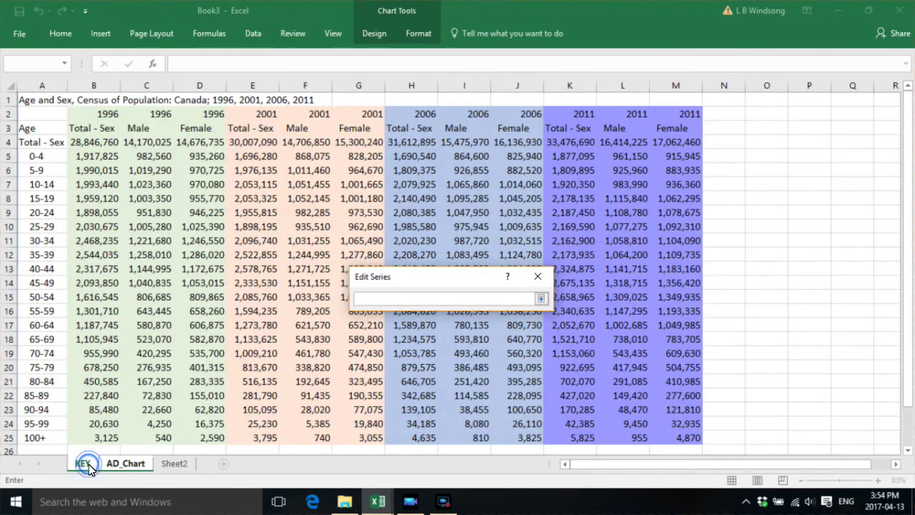
left_click(184, 463)
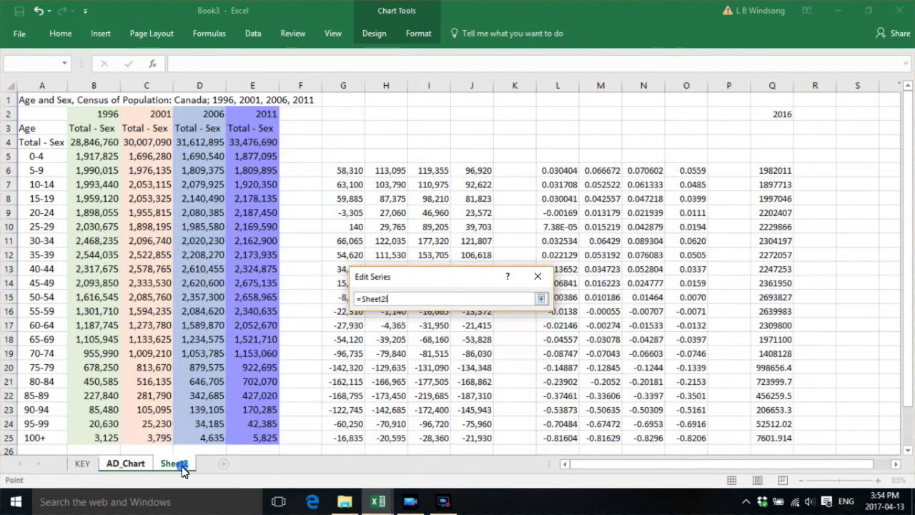
left_click(781, 117)
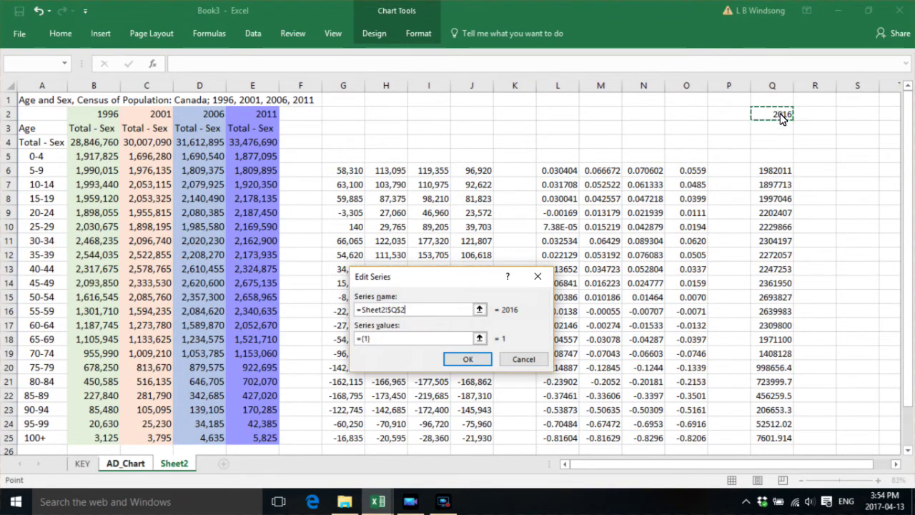
Step: Set the new 2016 series' values to Sheet2 Q5:Q25 and apply the data source changes
left_click(479, 338)
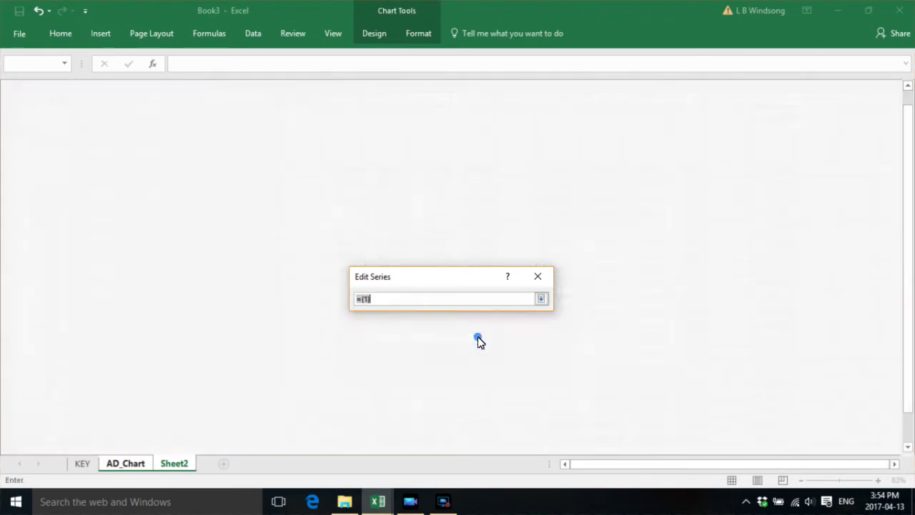
left_click_drag(774, 155, 779, 223)
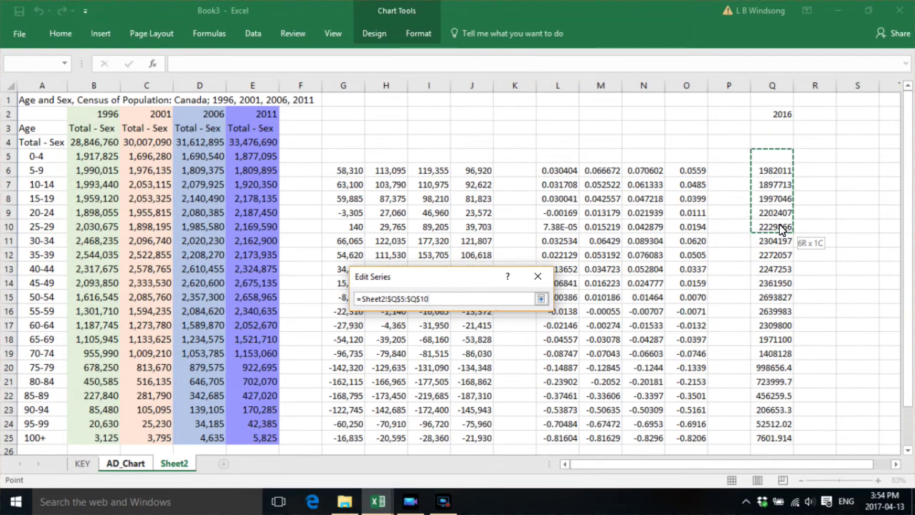
left_click_drag(781, 228, 786, 444)
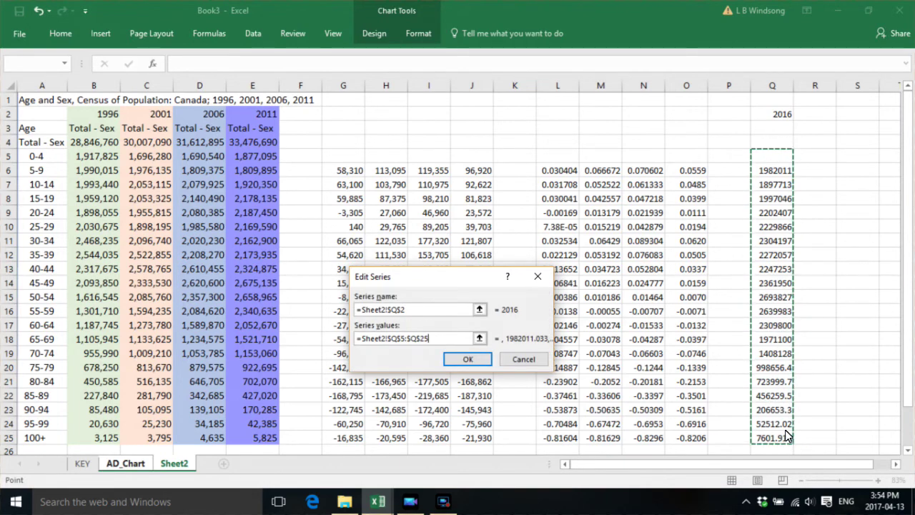
left_click(455, 359)
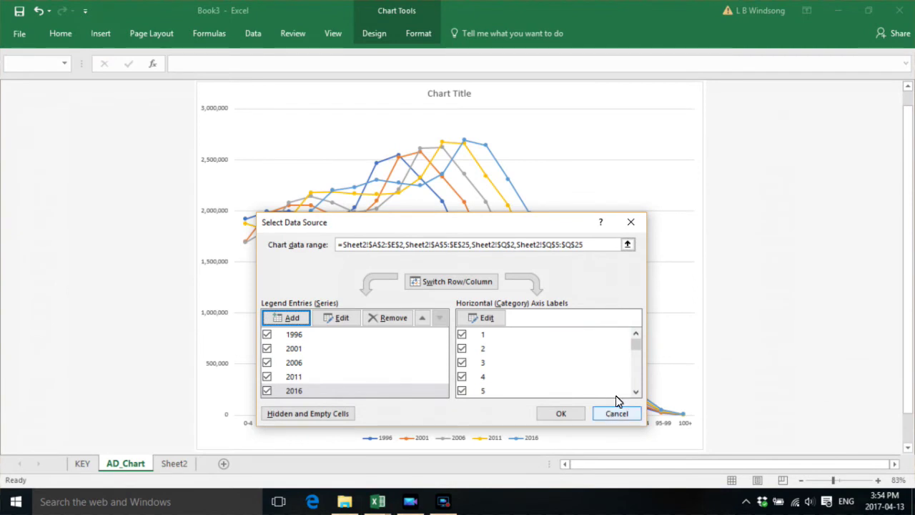
left_click(562, 414)
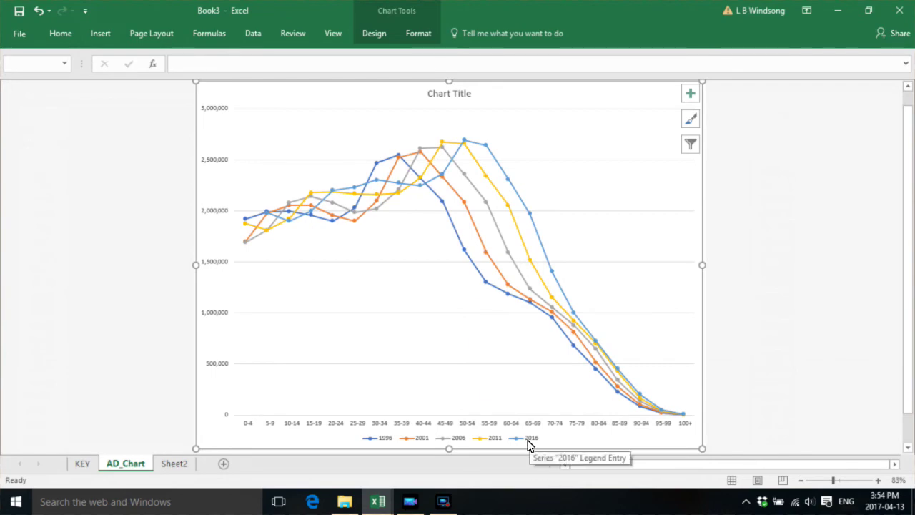
Step: Change the heading in Sheet2 cell Q2 to "2016 PPP" and return to the AD_Chart sheet
left_click(174, 463)
left_click(772, 117)
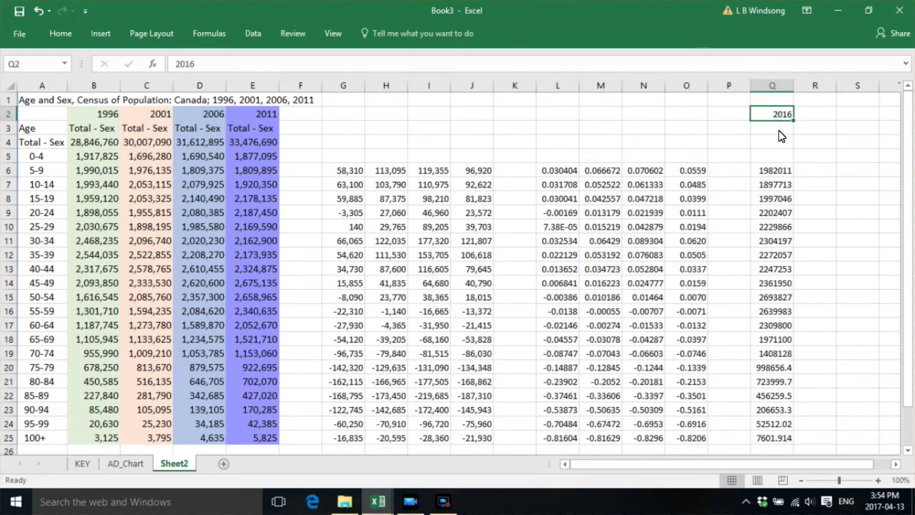
left_click(203, 66)
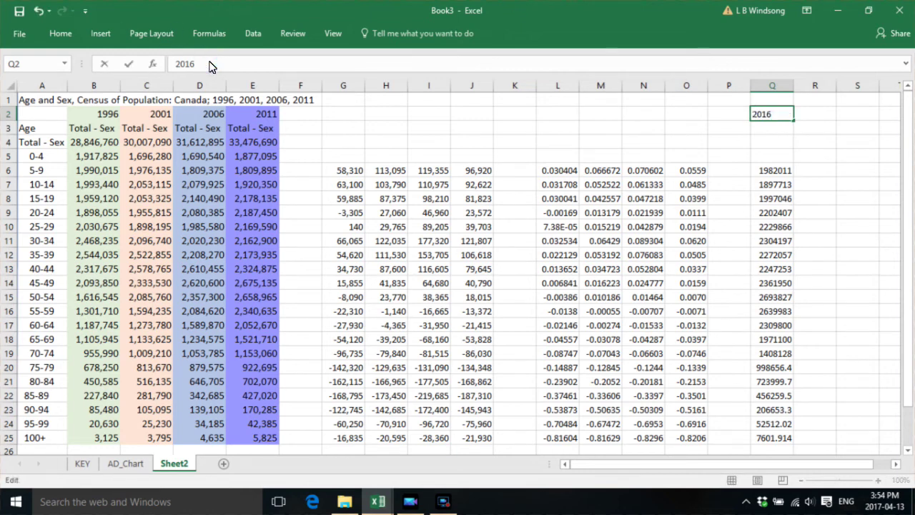
key("Return")
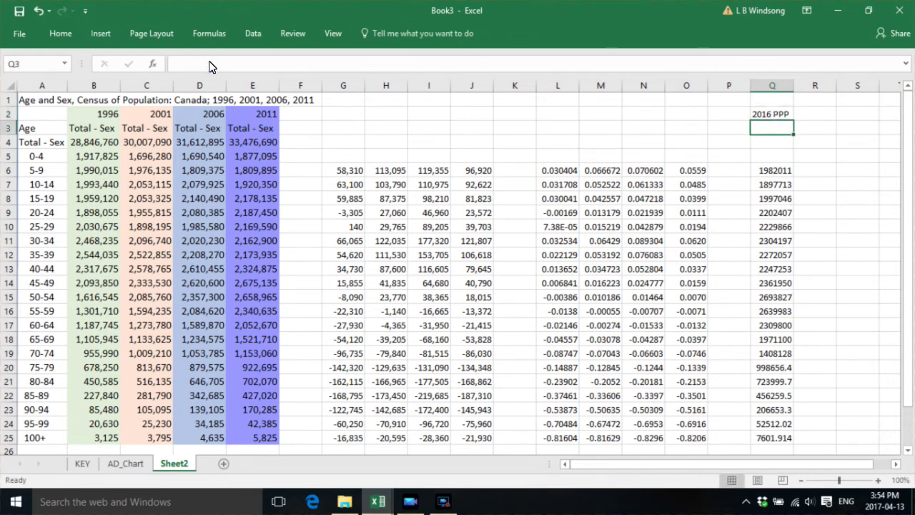
left_click(126, 463)
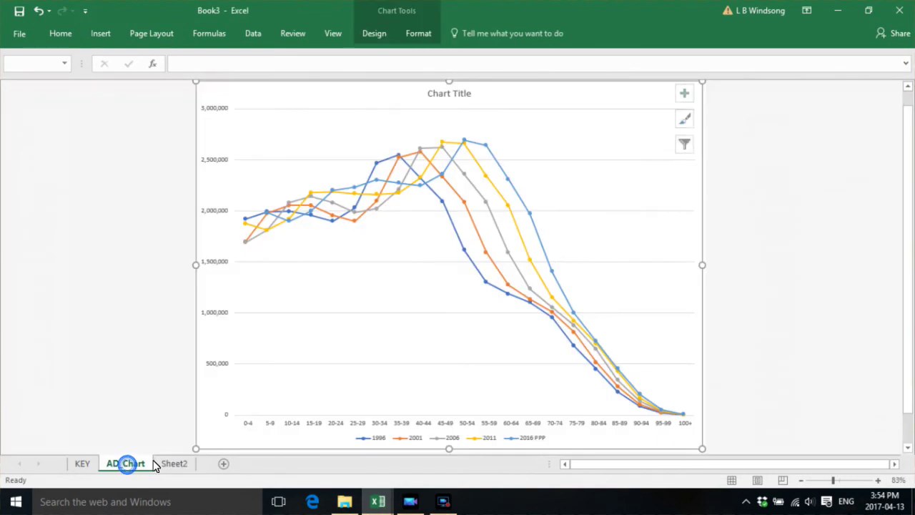